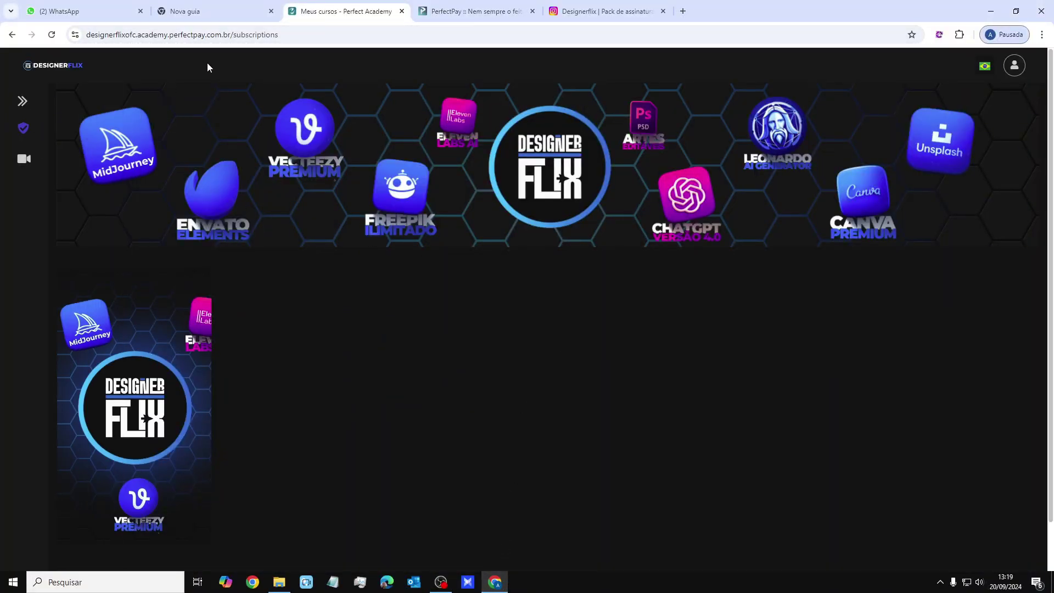
- Open the Comece aqui! module of the DesignerFlix course and look through its tutorial and bonus packs
{"action": "left_click", "coordinate": [135, 412]}
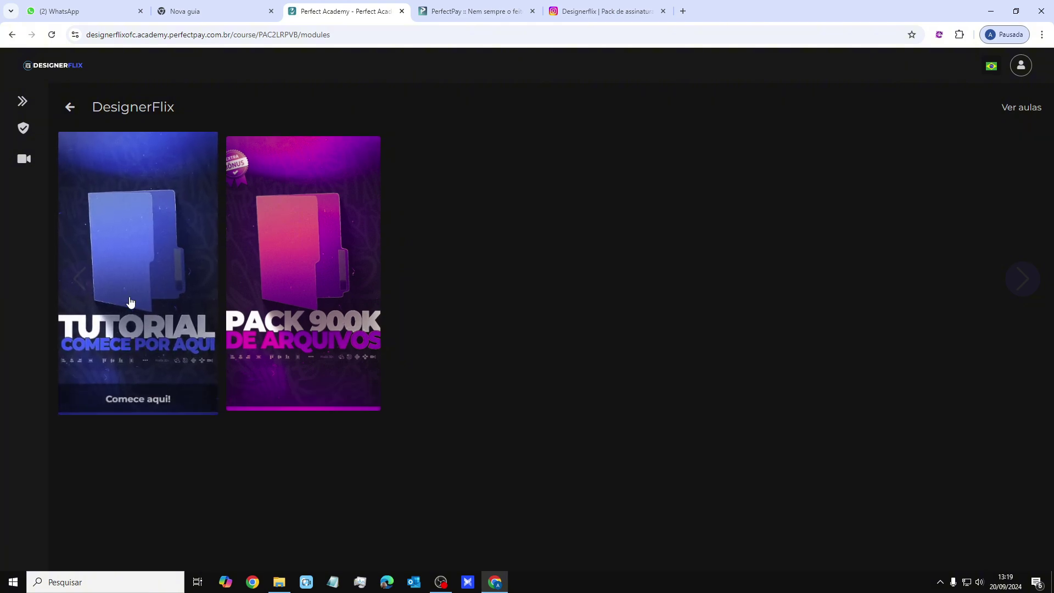
{"action": "left_click", "coordinate": [141, 285]}
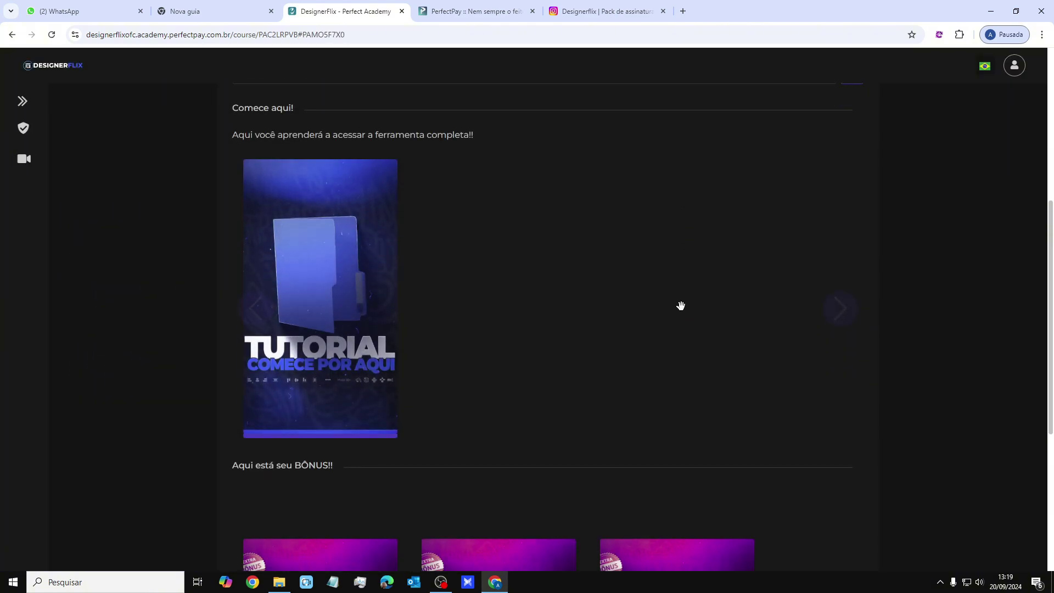
{"action": "scroll", "coordinate": [581, 312], "scroll_direction": "up", "scroll_amount": 3}
{"action": "scroll", "coordinate": [555, 328], "scroll_direction": "down", "scroll_amount": 7}
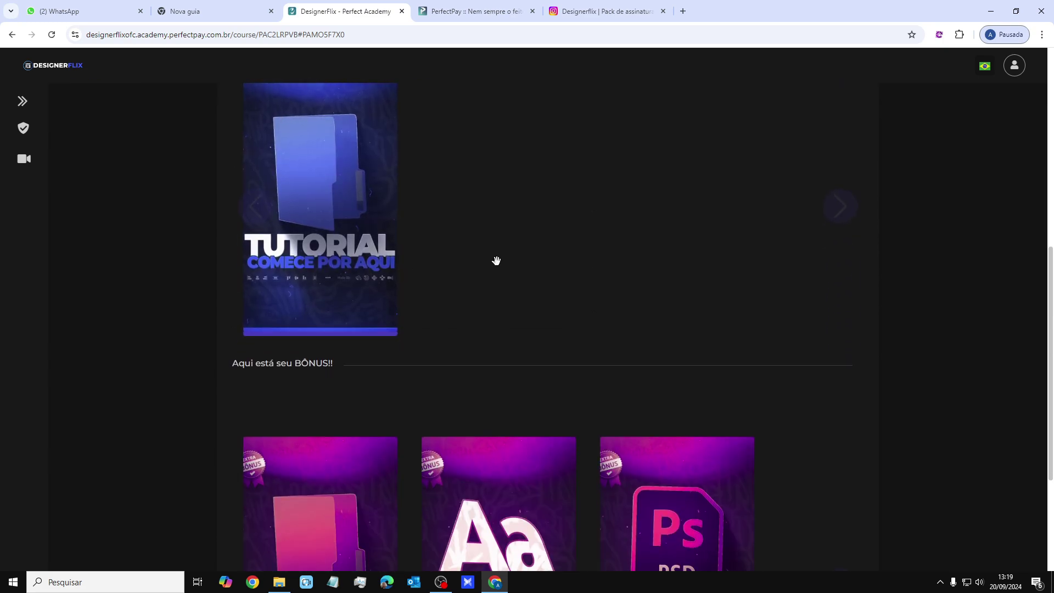
{"action": "scroll", "coordinate": [496, 260], "scroll_direction": "down", "scroll_amount": 3}
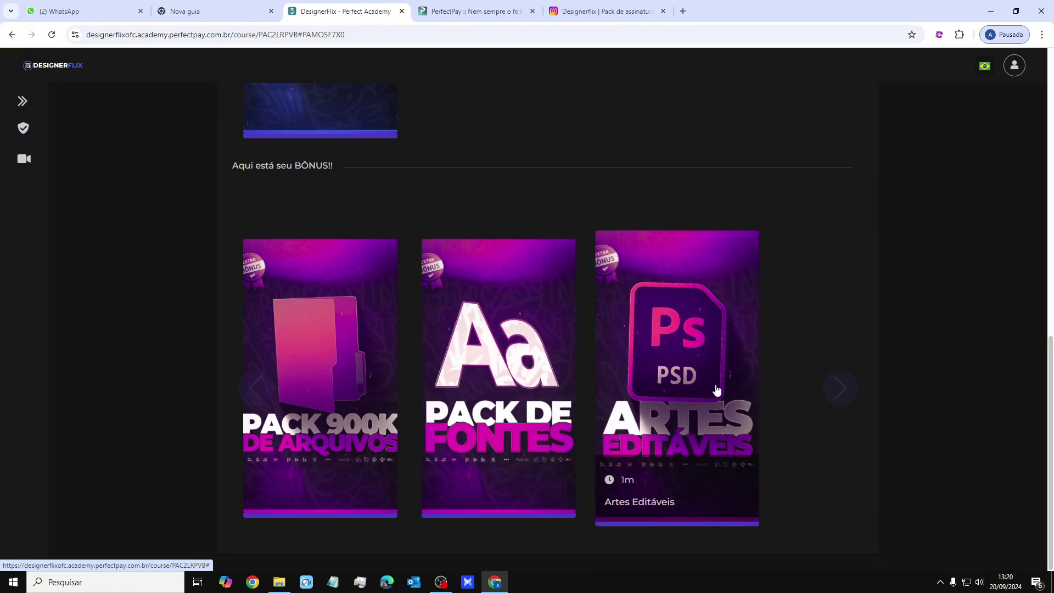
{"action": "scroll", "coordinate": [717, 388], "scroll_direction": "up", "scroll_amount": 15}
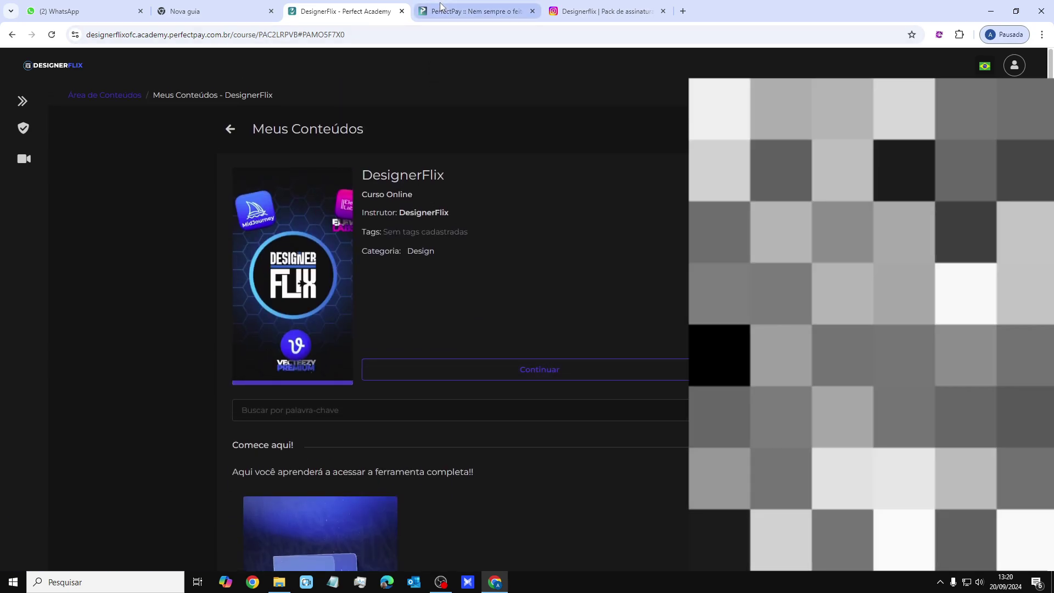
- Open the purchase details of 40 MIL PROMPTS + 1.4K IAs + CURSO CHATGPT 3/4 in Perfect Pay and review the plan's price and guarantee
{"action": "left_click", "coordinate": [440, 5]}
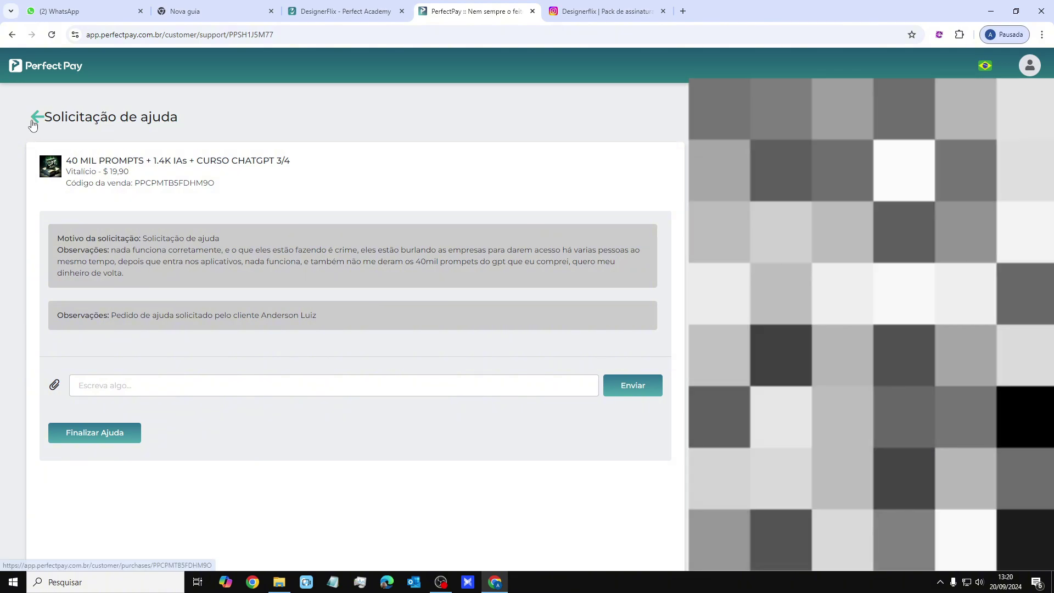
{"action": "left_click", "coordinate": [37, 117]}
{"action": "scroll", "coordinate": [706, 327], "scroll_direction": "down", "scroll_amount": 5}
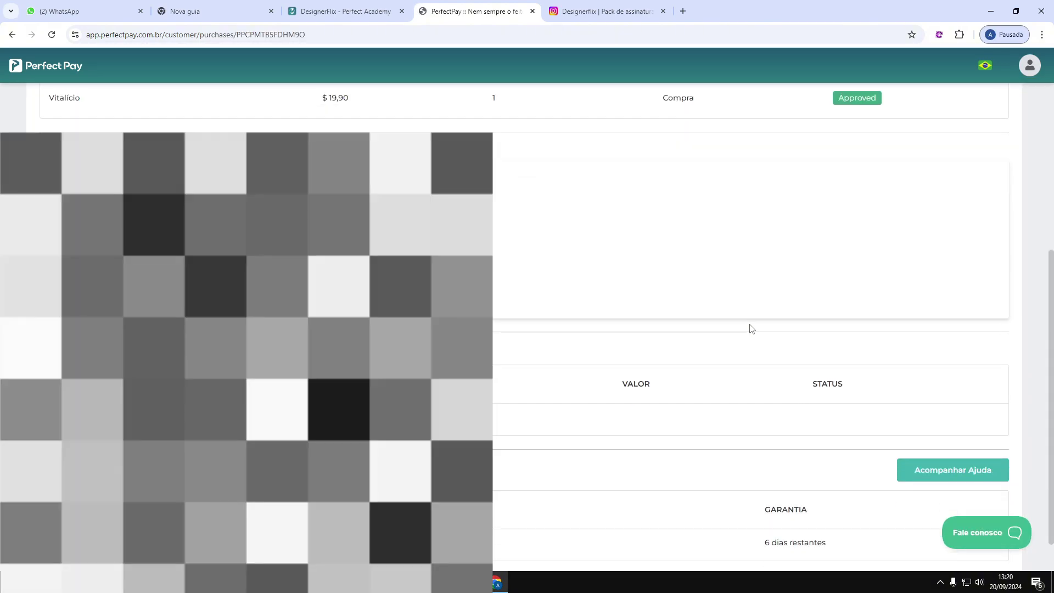
{"action": "scroll", "coordinate": [755, 332], "scroll_direction": "up", "scroll_amount": 5}
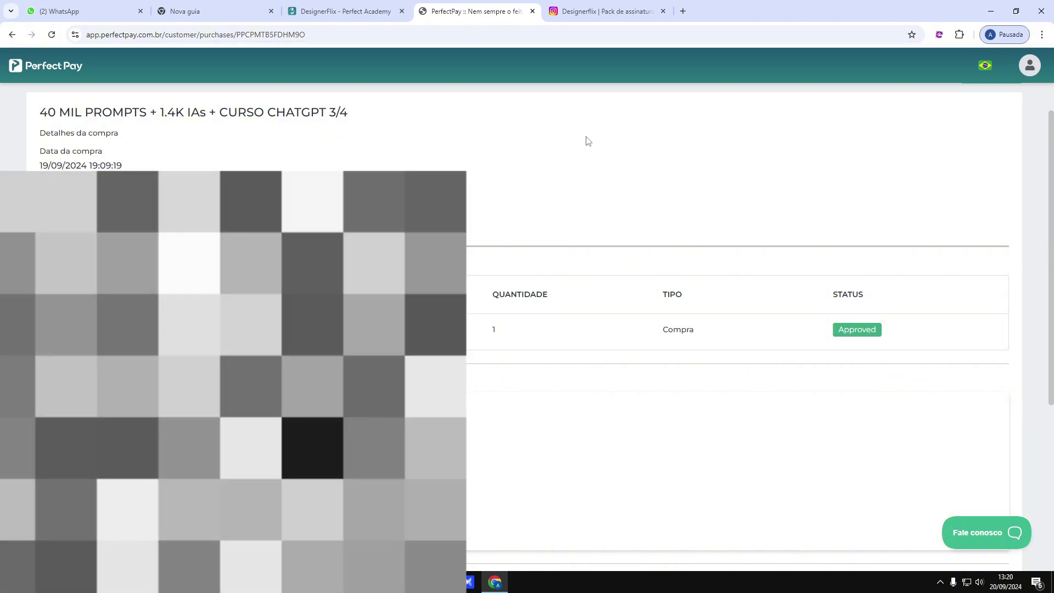
{"action": "scroll", "coordinate": [733, 262], "scroll_direction": "down", "scroll_amount": 3}
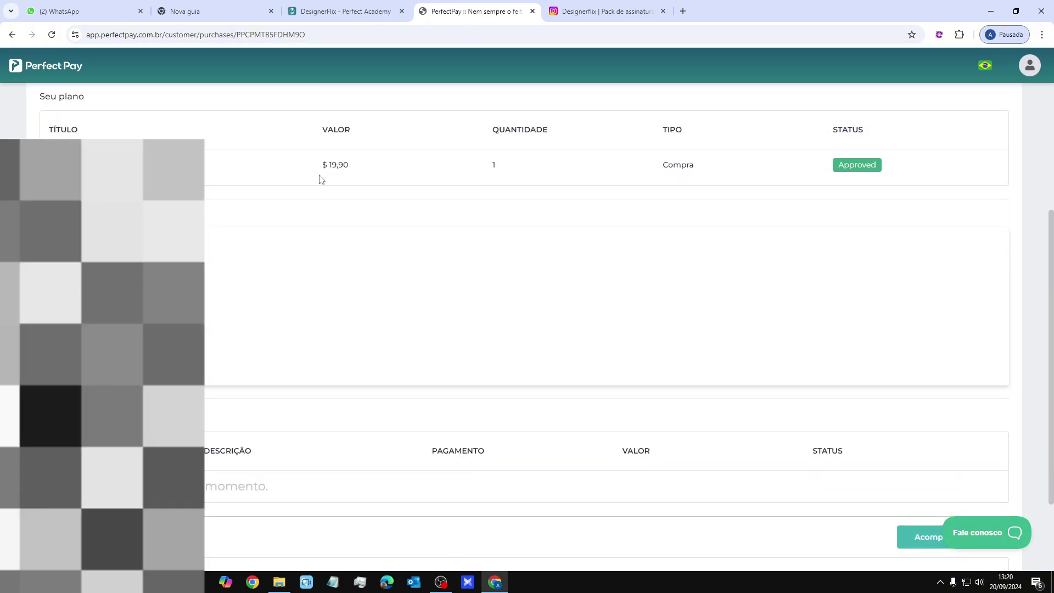
{"action": "left_click_drag", "start_coordinate": [322, 164], "coordinate": [368, 162]}
{"action": "scroll", "coordinate": [384, 187], "scroll_direction": "up", "scroll_amount": 2}
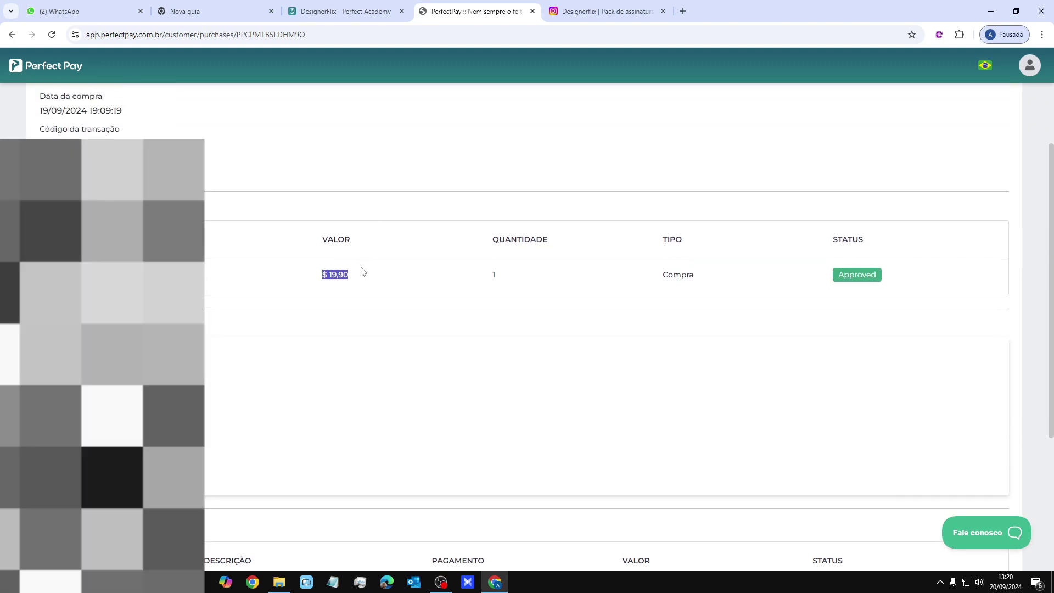
{"action": "left_click_drag", "start_coordinate": [320, 277], "coordinate": [365, 280]}
{"action": "scroll", "coordinate": [386, 287], "scroll_direction": "down", "scroll_amount": 4}
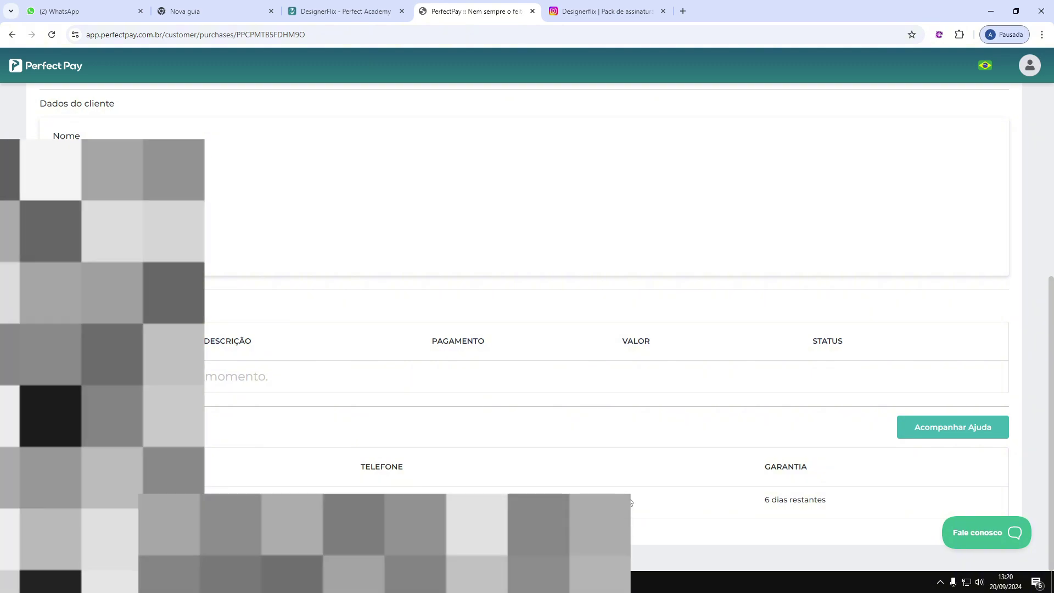
{"action": "scroll", "coordinate": [608, 449], "scroll_direction": "up", "scroll_amount": 4}
{"action": "scroll", "coordinate": [609, 449], "scroll_direction": "up", "scroll_amount": 1}
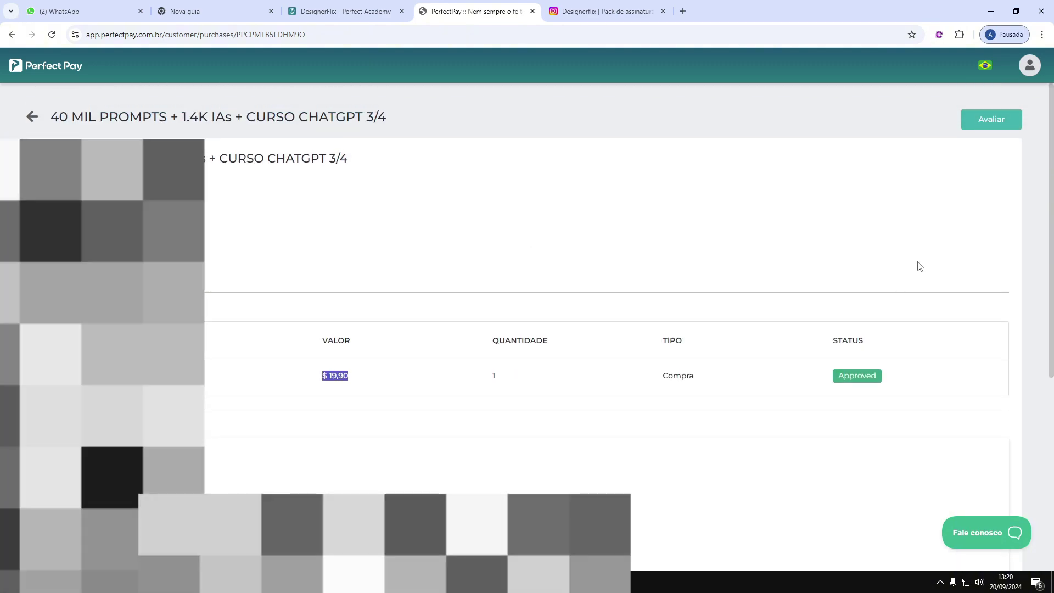
- Open the details of the DesignerFlix 2.0 purchase and review its subscription plan, payment and guarantee
{"action": "left_click", "coordinate": [32, 116]}
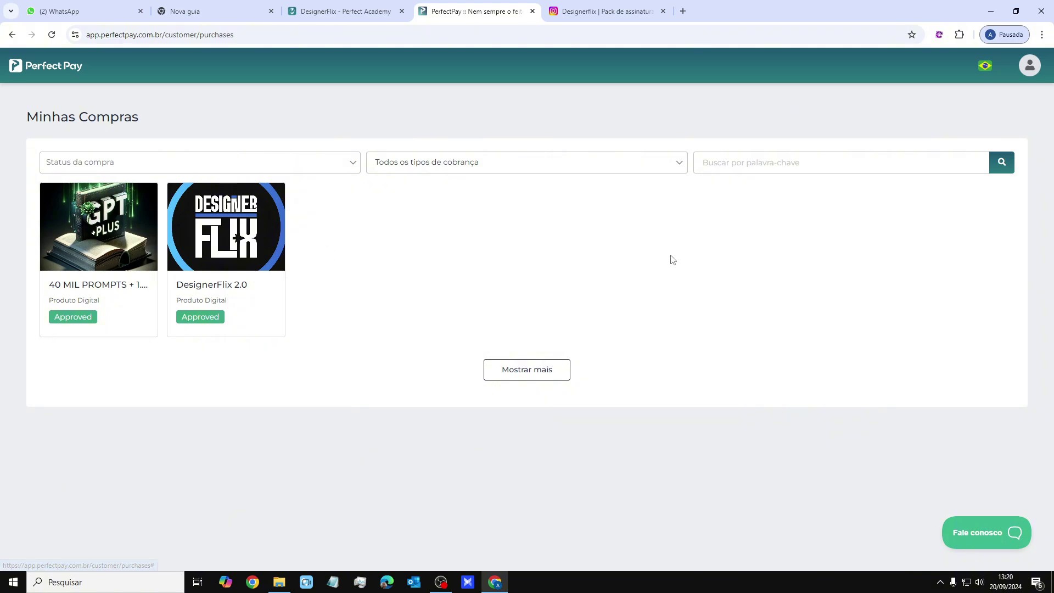
{"action": "left_click", "coordinate": [273, 228]}
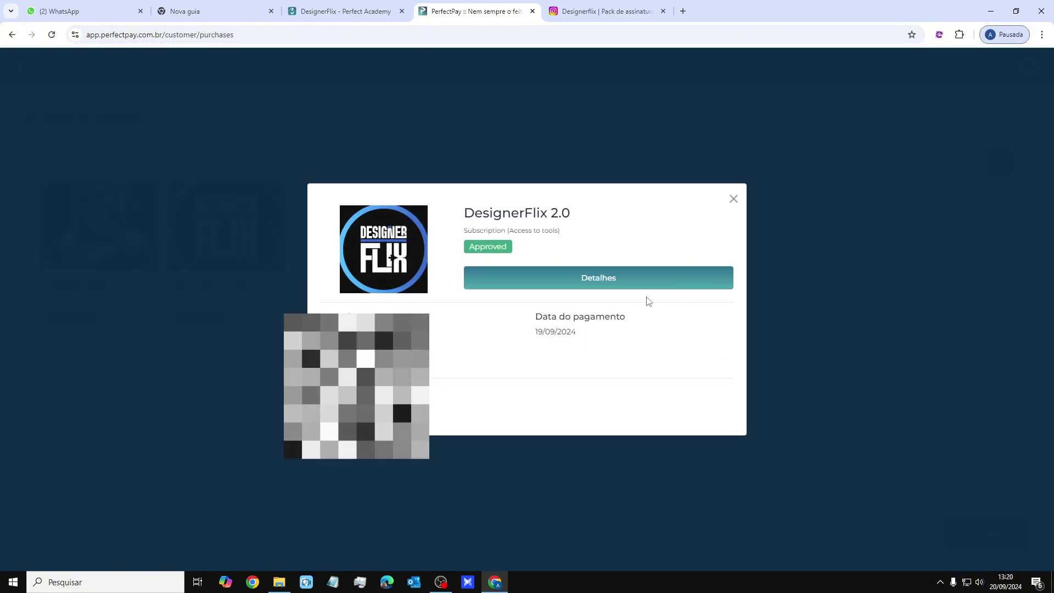
{"action": "left_click", "coordinate": [654, 276]}
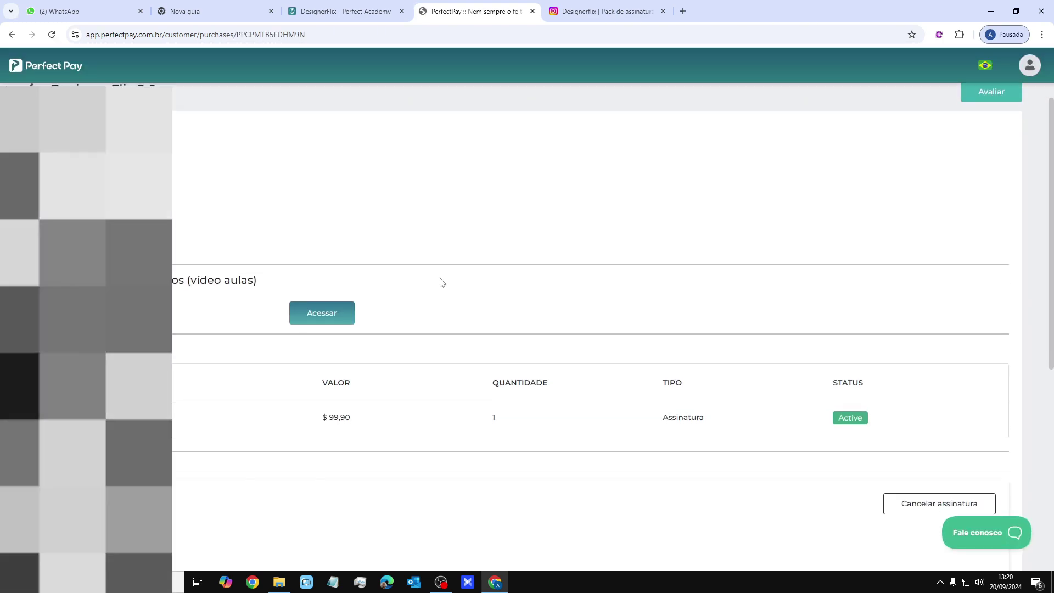
{"action": "scroll", "coordinate": [443, 282], "scroll_direction": "down", "scroll_amount": 6}
{"action": "scroll", "coordinate": [577, 358], "scroll_direction": "up", "scroll_amount": 1}
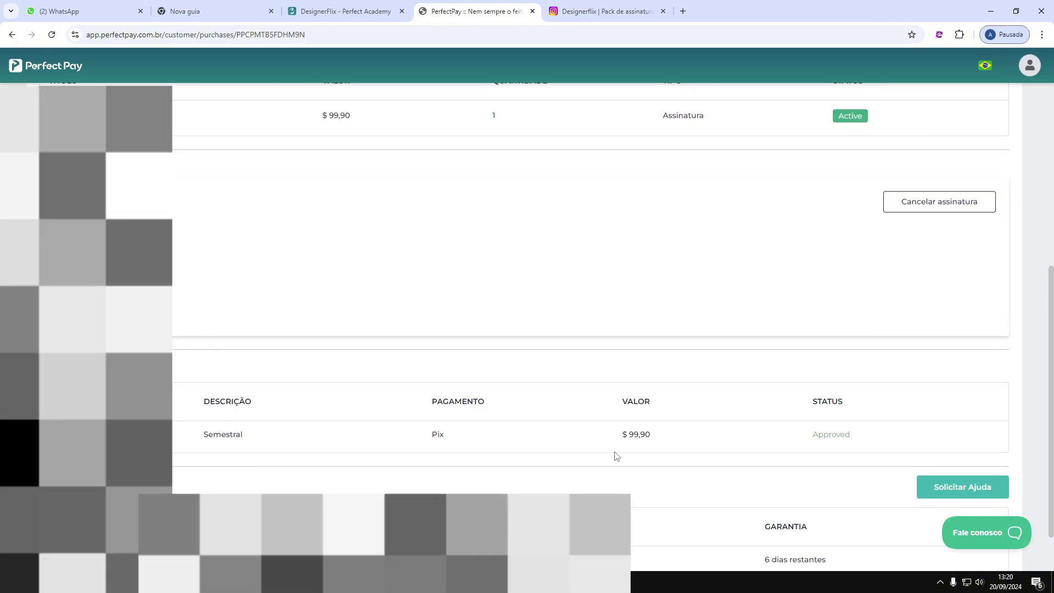
{"action": "scroll", "coordinate": [647, 424], "scroll_direction": "up", "scroll_amount": 1}
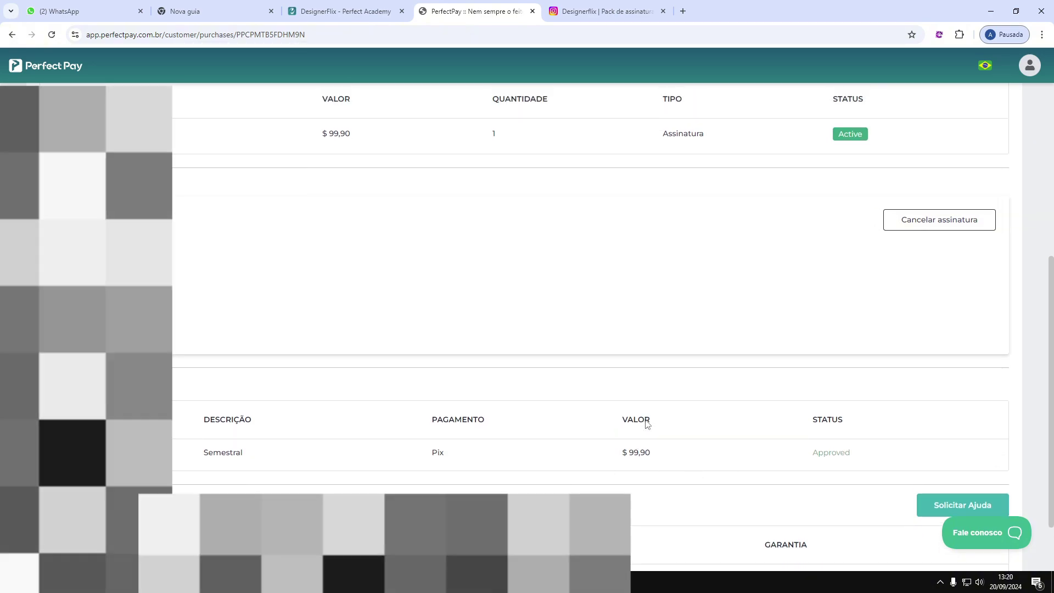
{"action": "scroll", "coordinate": [647, 424], "scroll_direction": "up", "scroll_amount": 5}
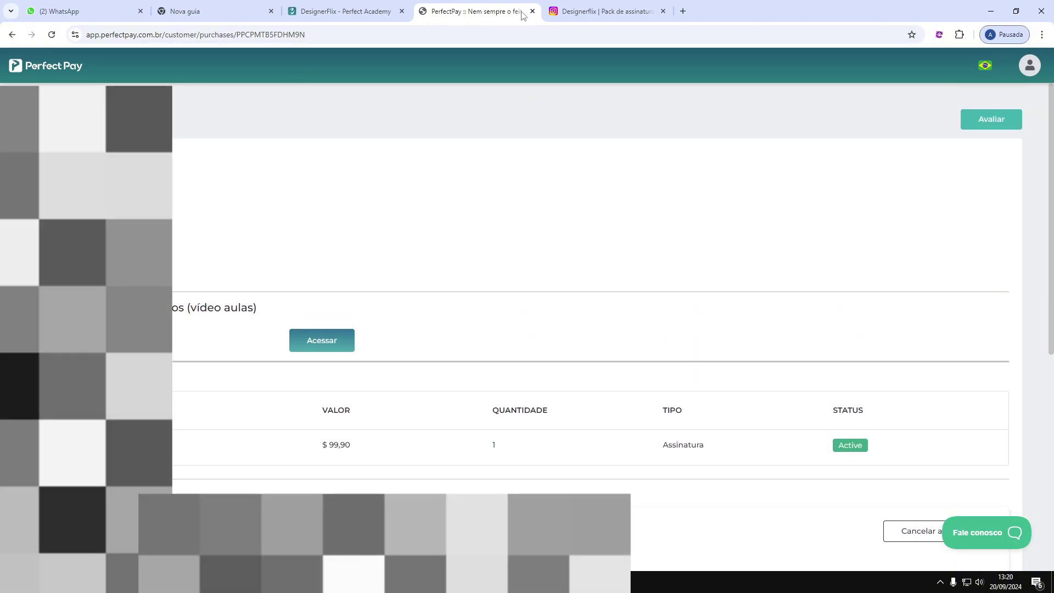
- Close the Perfect Pay and WhatsApp pages and revisit the DesignerFlix course page
{"action": "left_click", "coordinate": [532, 11]}
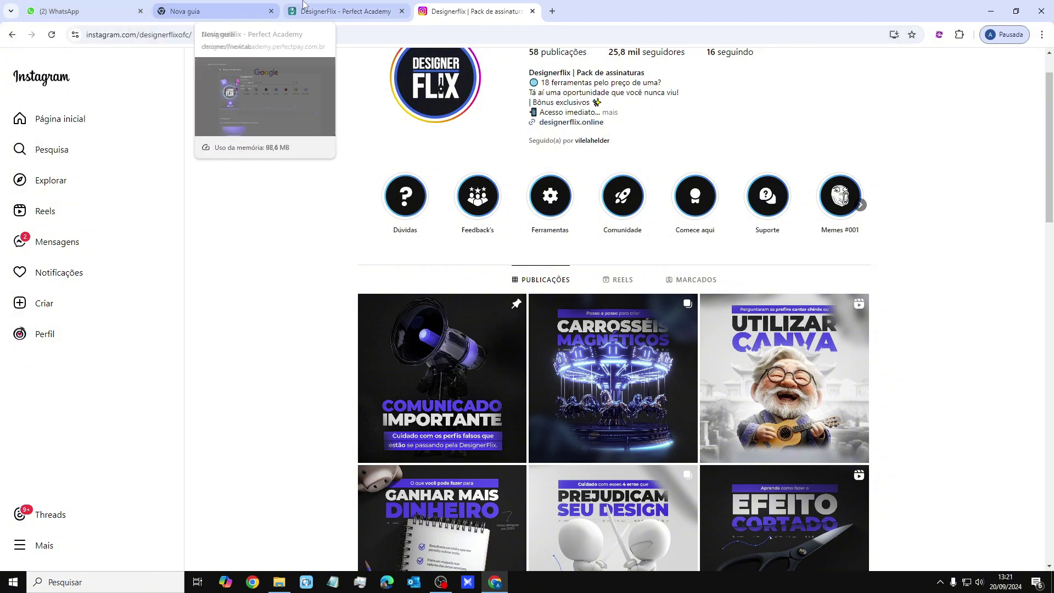
{"action": "mouse_move", "coordinate": [163, 15]}
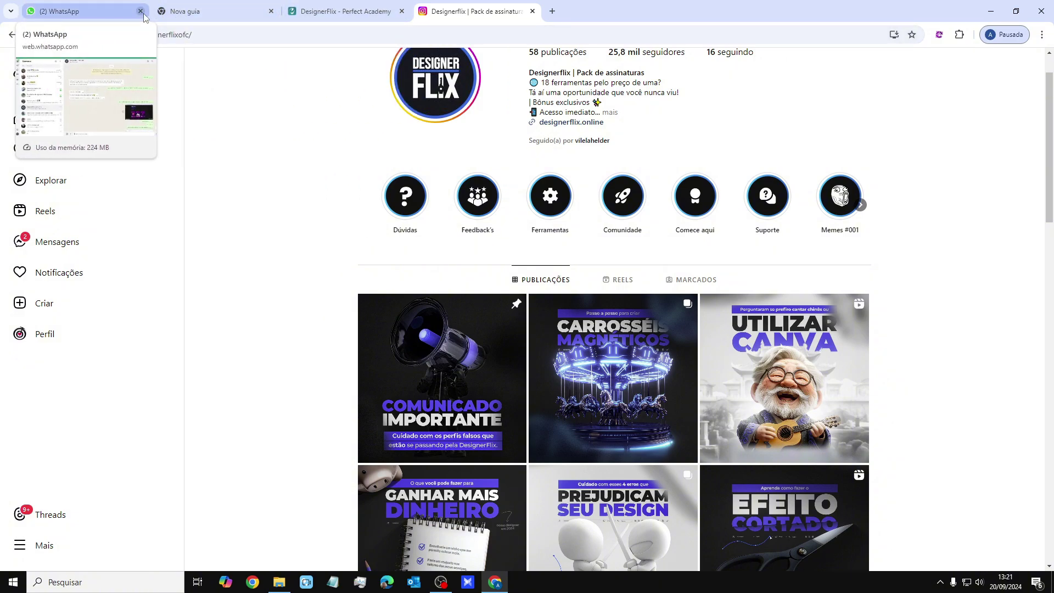
{"action": "left_click", "coordinate": [141, 11]}
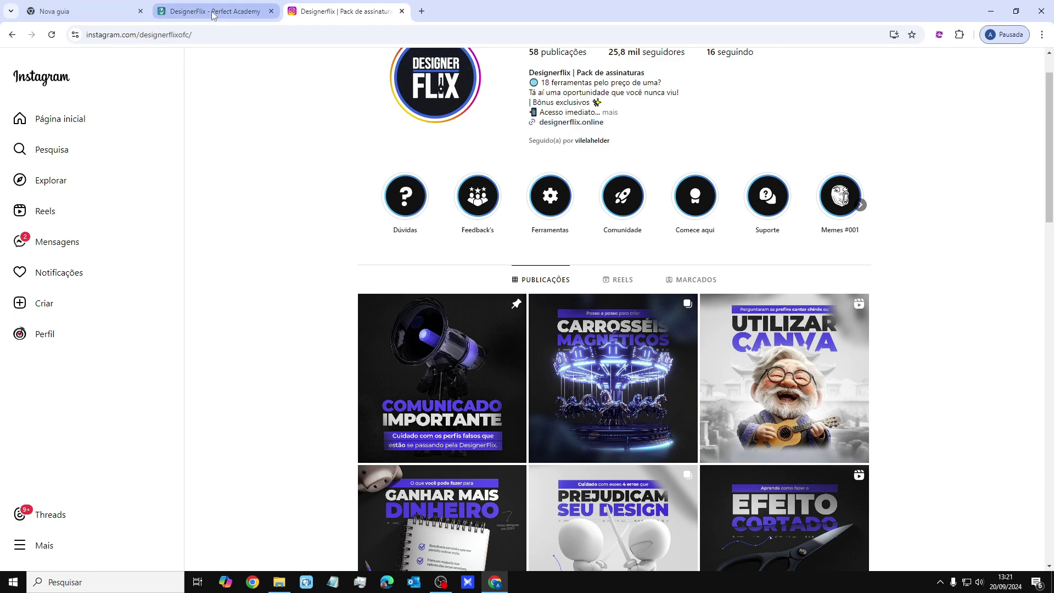
{"action": "mouse_move", "coordinate": [212, 11]}
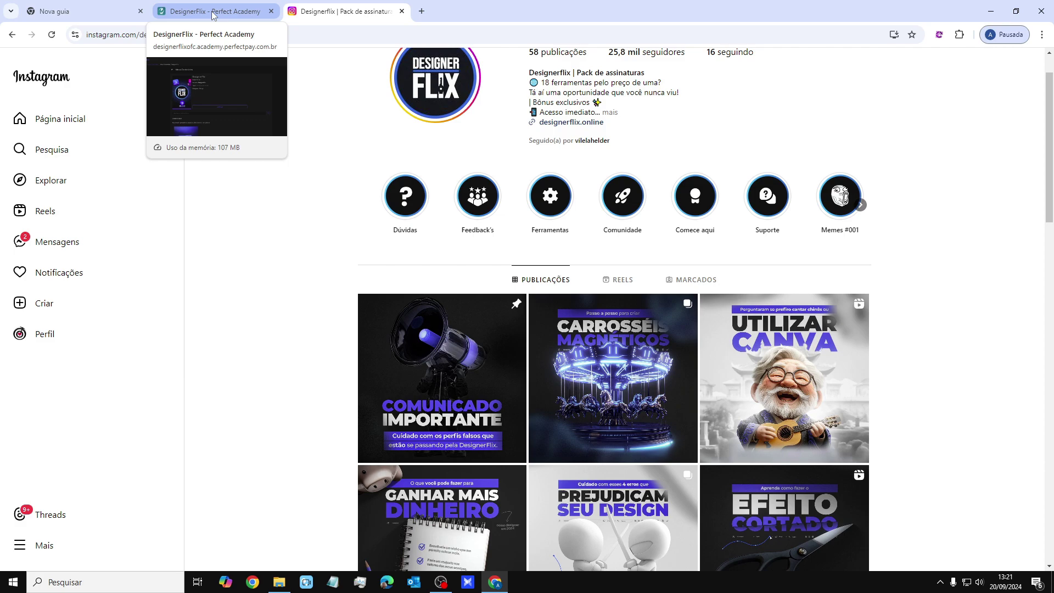
{"action": "left_click", "coordinate": [214, 12]}
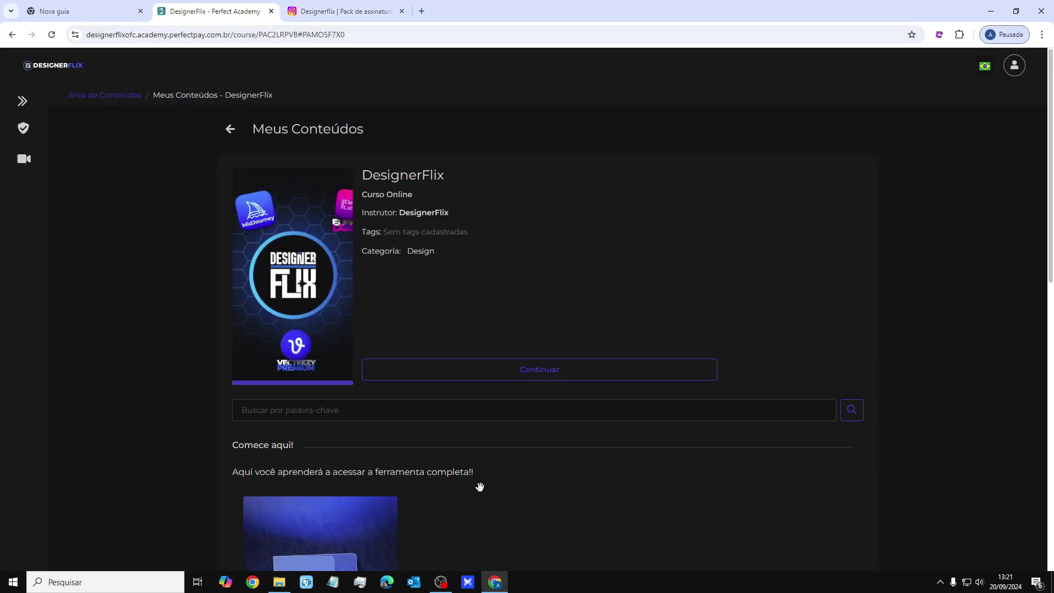
{"action": "left_click", "coordinate": [367, 5]}
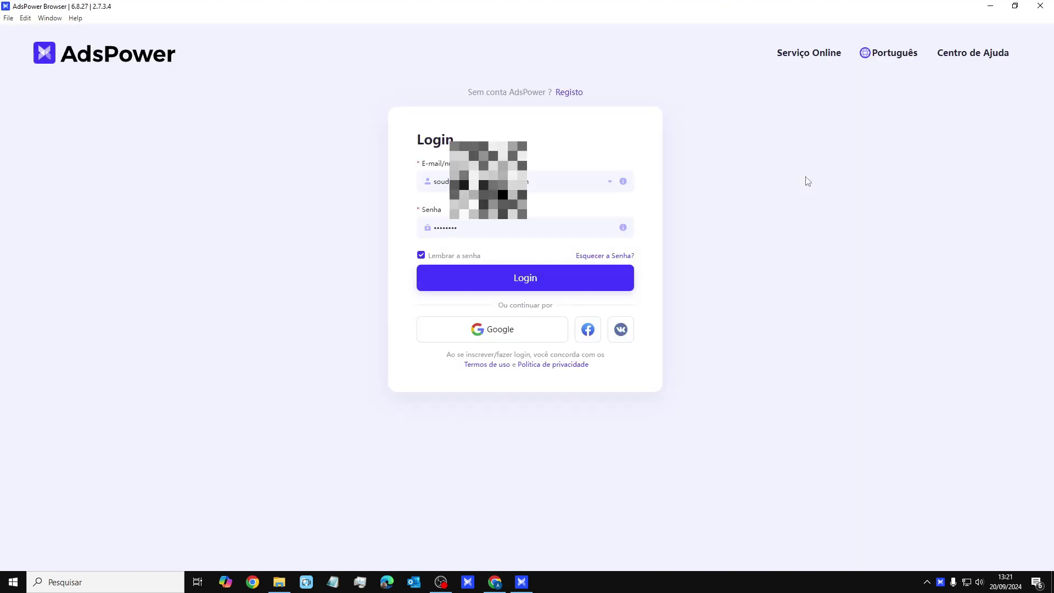
- Log in to AdsPower with the saved credentials and look through the list of shared tool profiles
{"action": "left_click", "coordinate": [541, 282]}
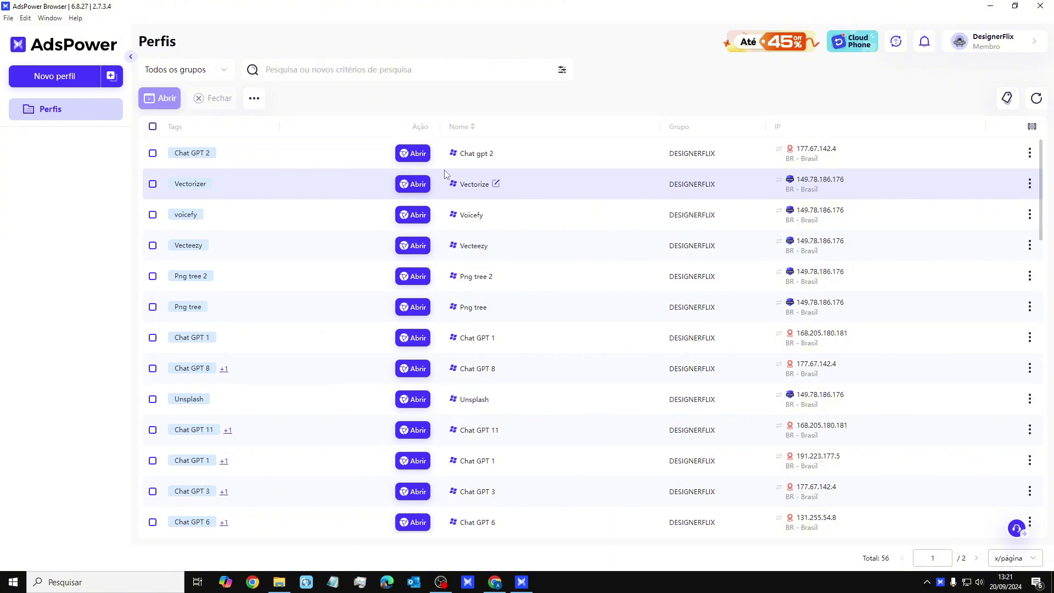
{"action": "scroll", "coordinate": [249, 302], "scroll_direction": "down", "scroll_amount": 1}
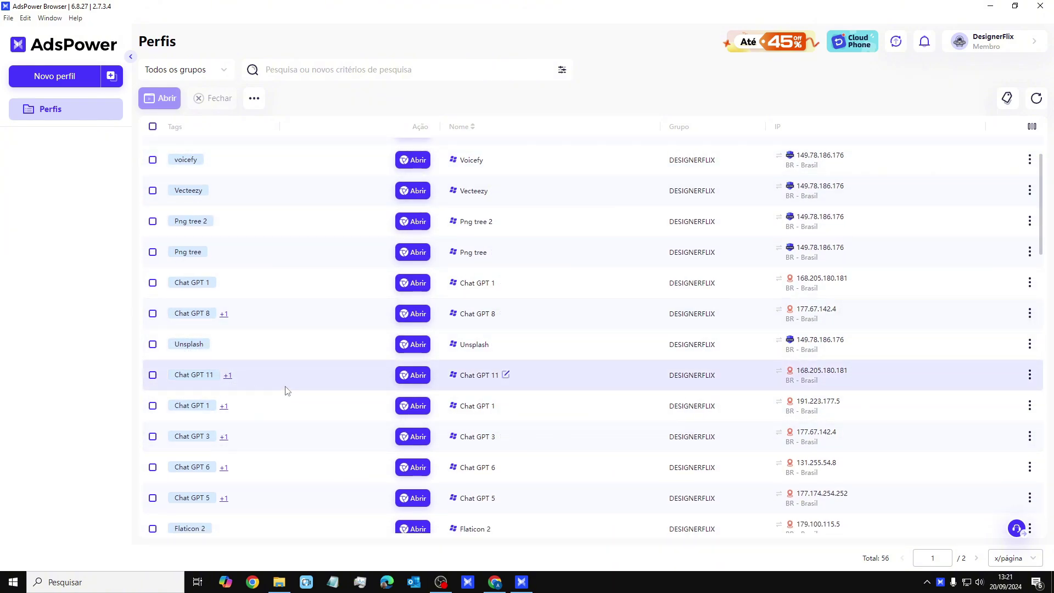
{"action": "scroll", "coordinate": [285, 391], "scroll_direction": "down", "scroll_amount": 4}
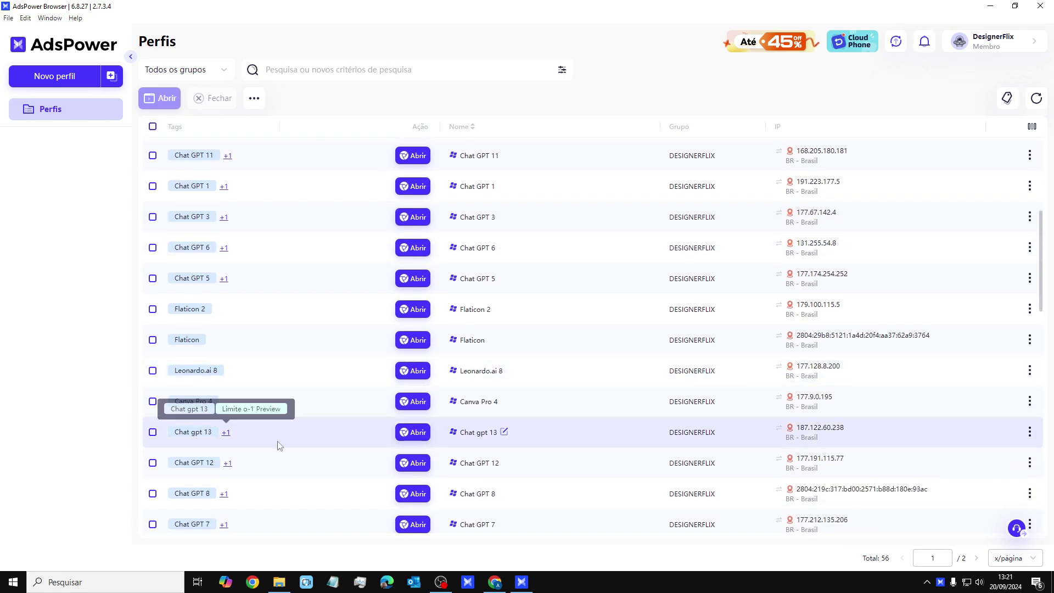
{"action": "scroll", "coordinate": [280, 439], "scroll_direction": "down", "scroll_amount": 7}
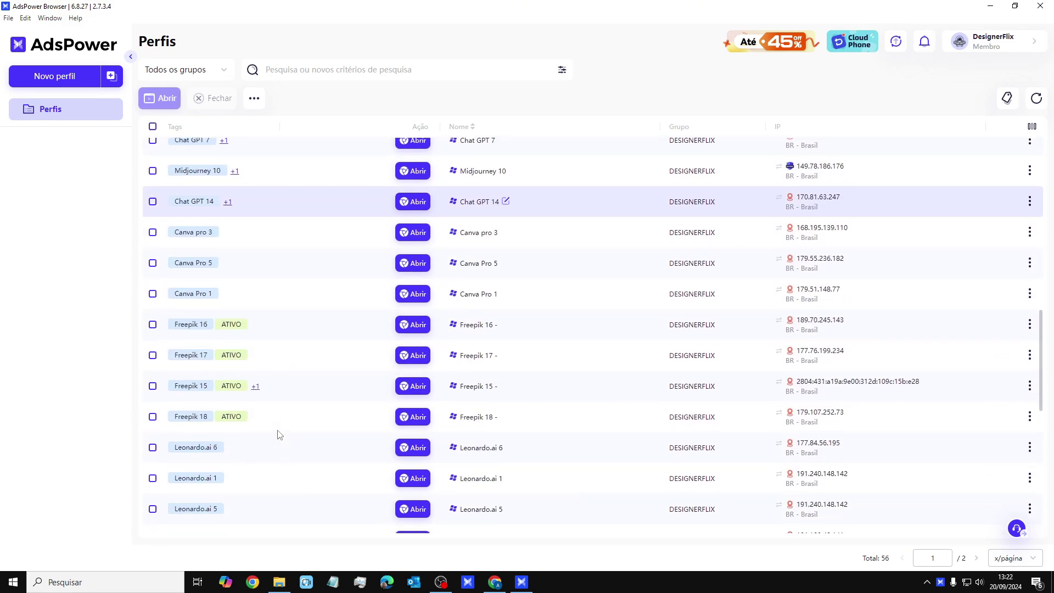
{"action": "scroll", "coordinate": [283, 425], "scroll_direction": "up", "scroll_amount": 10}
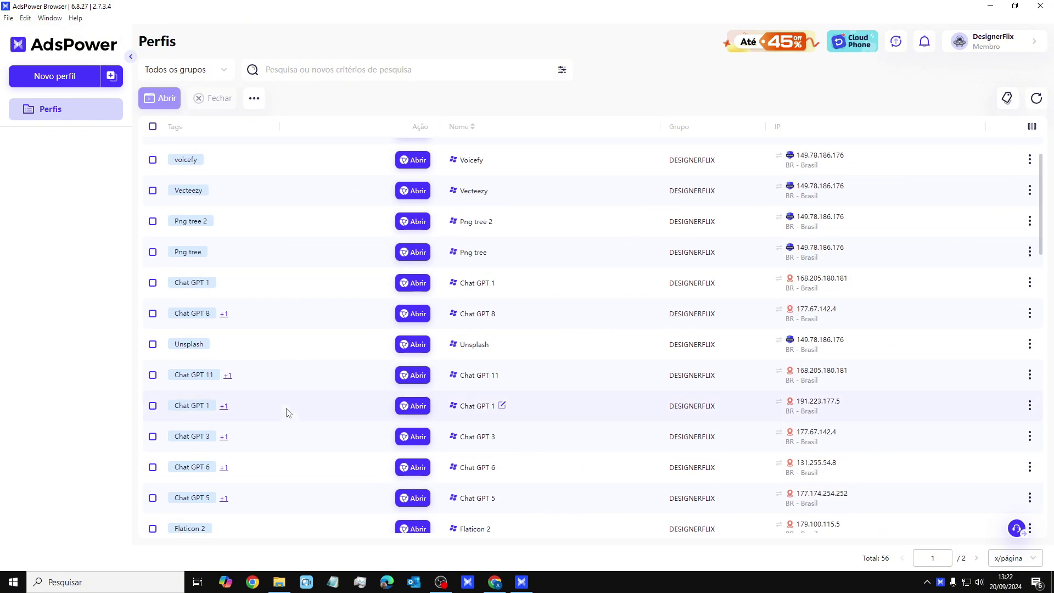
{"action": "scroll", "coordinate": [288, 413], "scroll_direction": "up", "scroll_amount": 2}
- Open the Chat gpt 2 profile in a maximized browser window to check its ChatGPT access, and close that window
{"action": "left_click", "coordinate": [412, 153]}
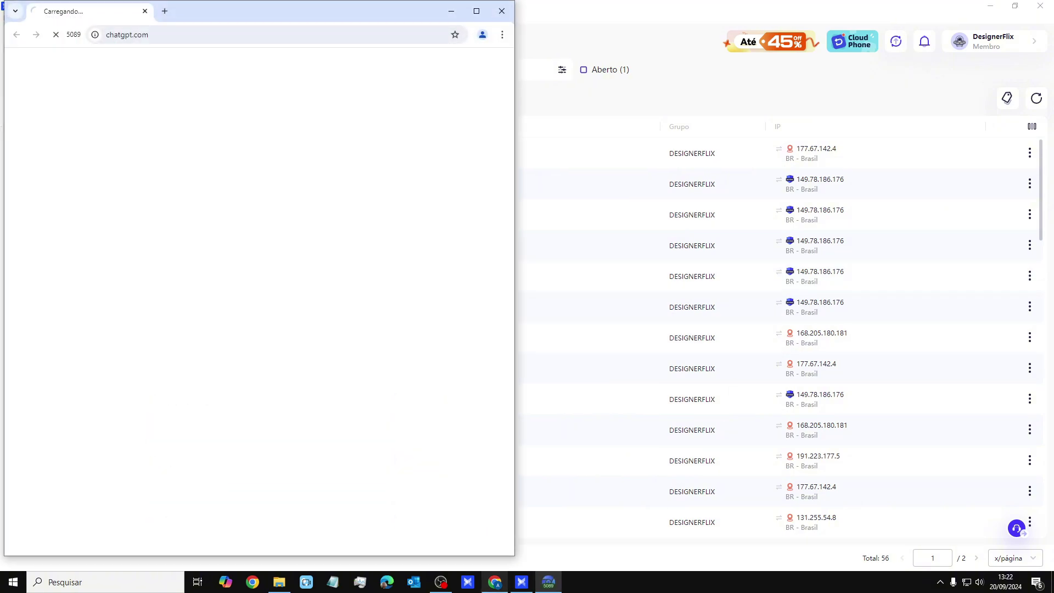
{"action": "left_click", "coordinate": [445, 590]}
{"action": "left_click", "coordinate": [444, 589]}
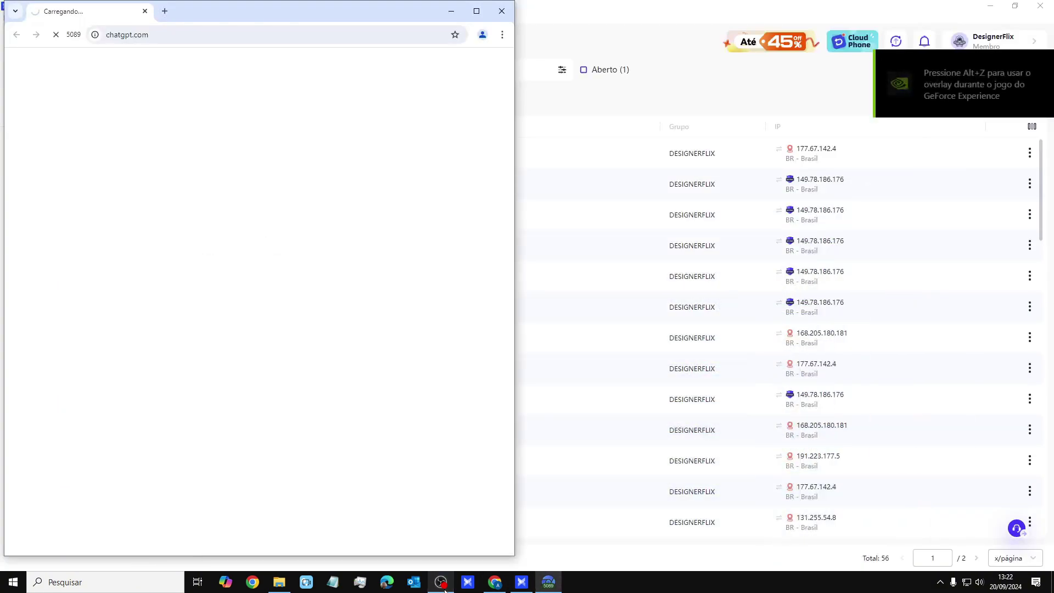
{"action": "left_click", "coordinate": [477, 11]}
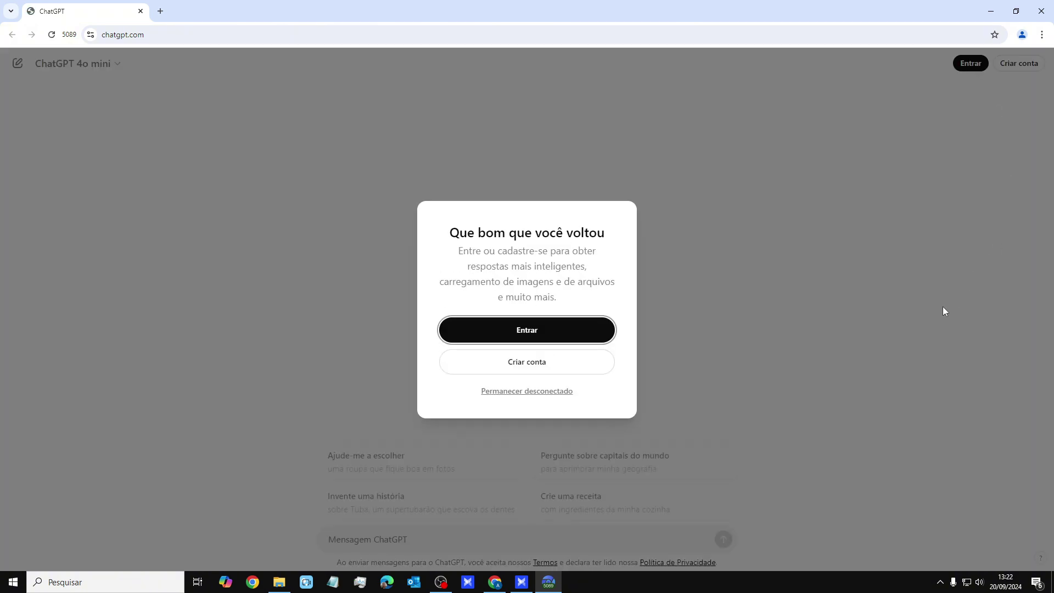
{"action": "left_click", "coordinate": [439, 585]}
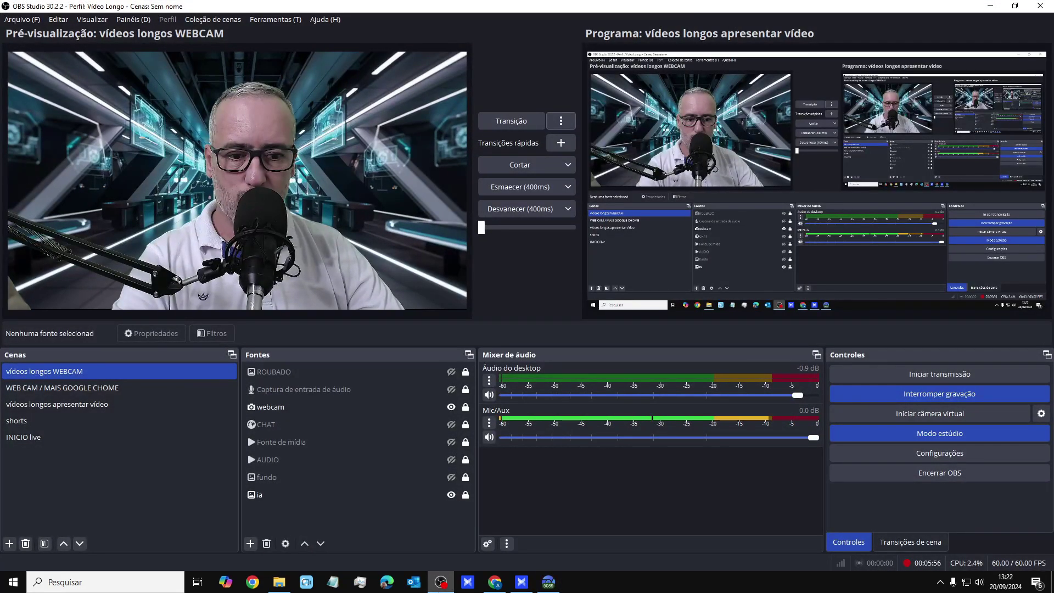
{"action": "left_click", "coordinate": [439, 585]}
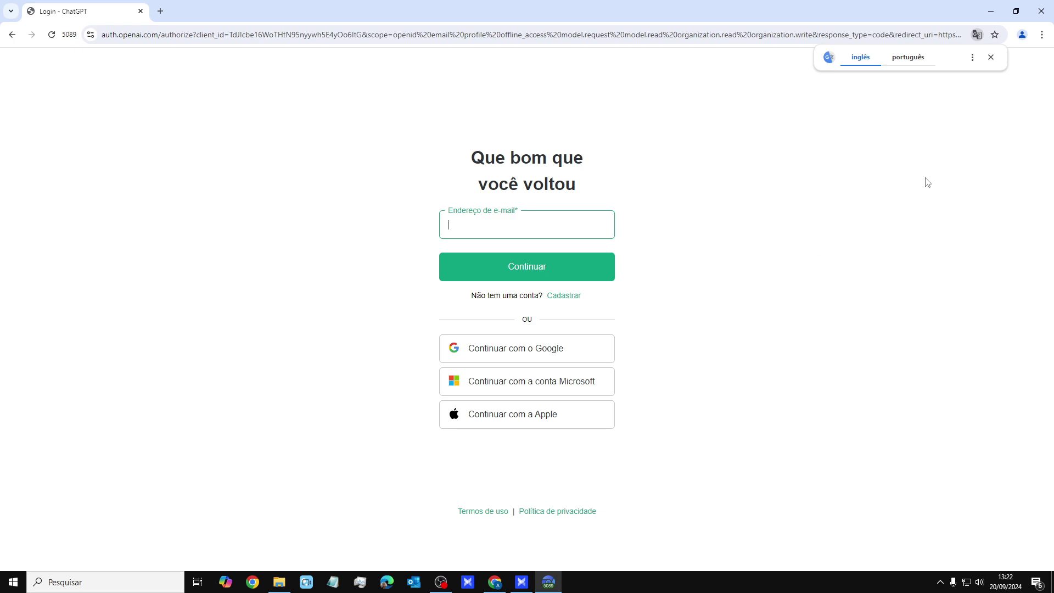
{"action": "left_click", "coordinate": [1042, 11]}
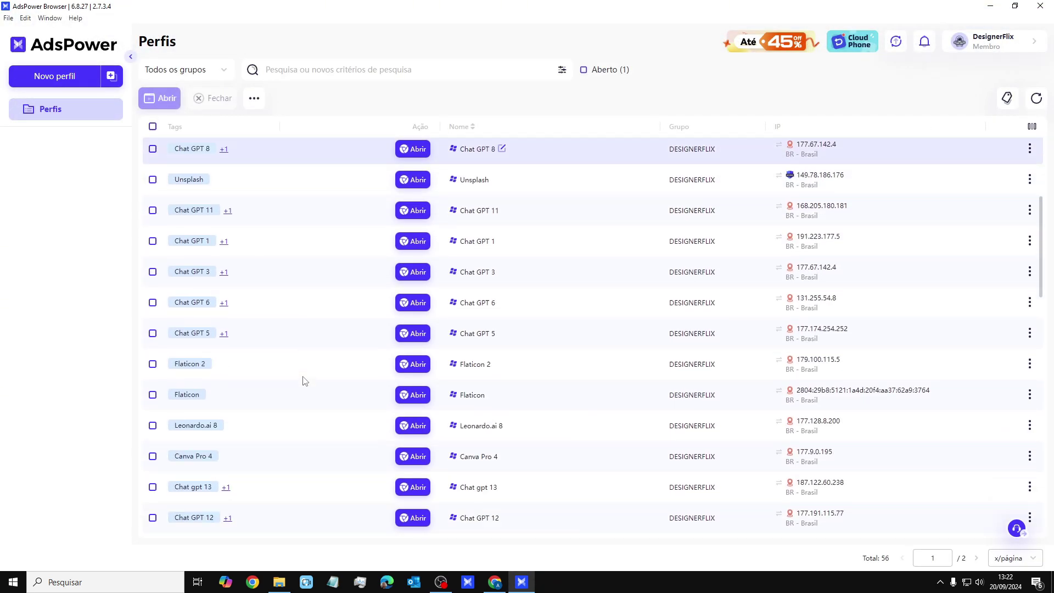
- Open the Chat gpt 13 profile in a maximized browser window, read the o1-preview limit notice and dismiss it
{"action": "scroll", "coordinate": [265, 447], "scroll_direction": "up", "scroll_amount": 1}
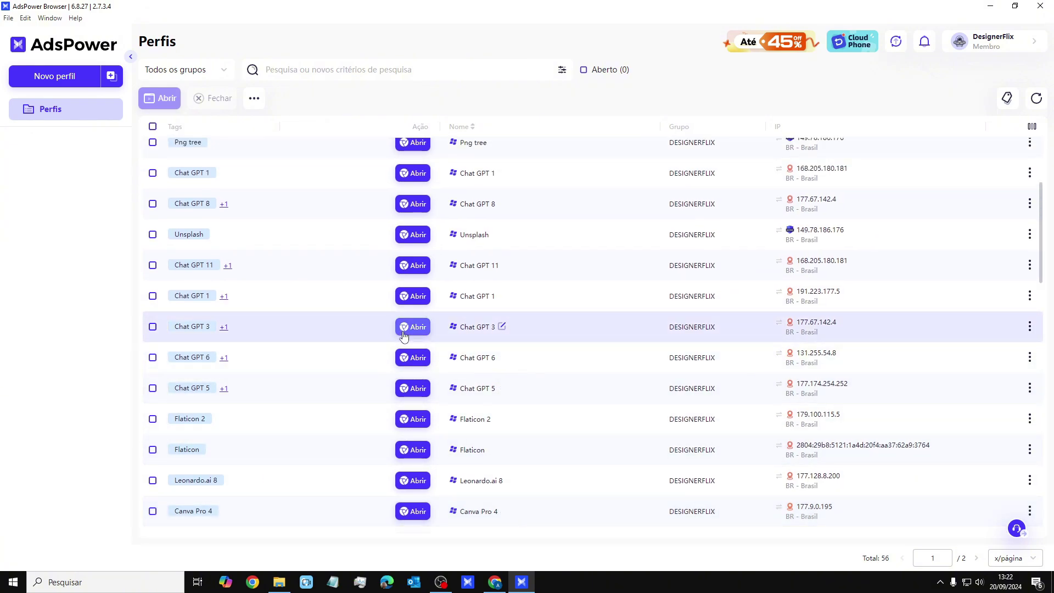
{"action": "scroll", "coordinate": [410, 374], "scroll_direction": "down", "scroll_amount": 1}
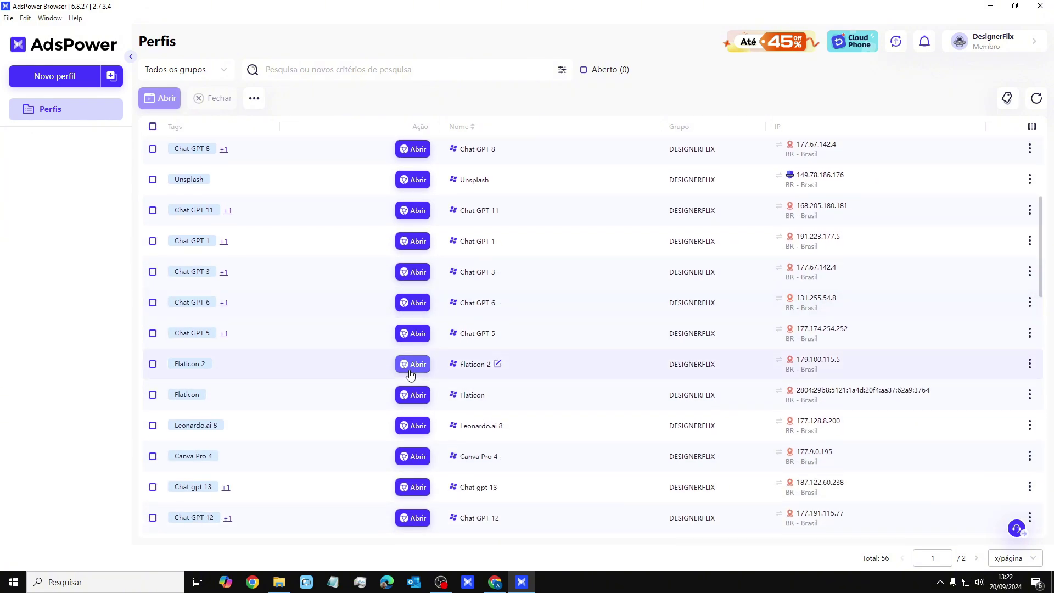
{"action": "left_click", "coordinate": [413, 488]}
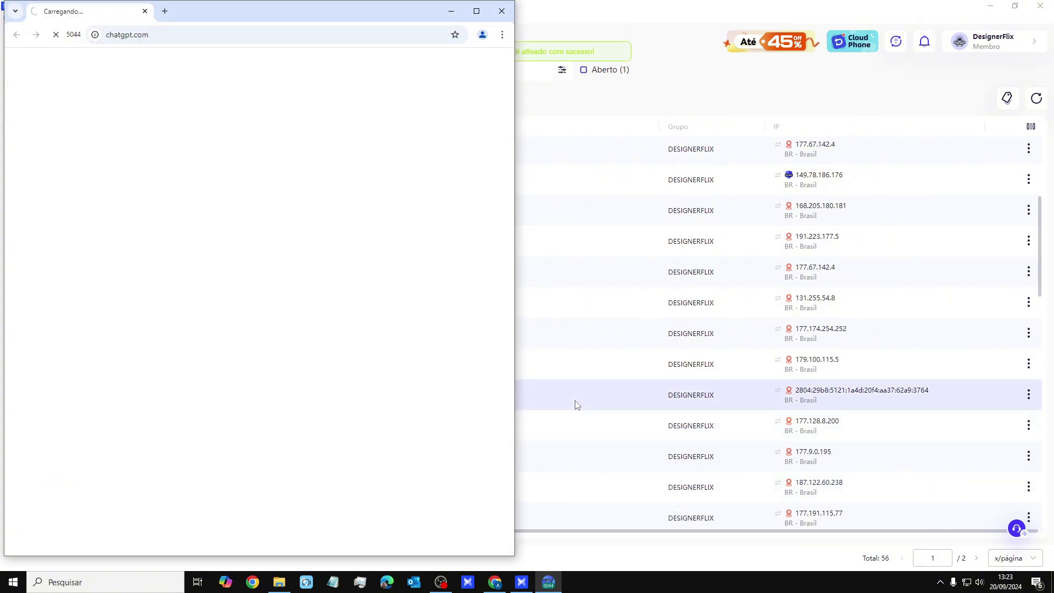
{"action": "left_click", "coordinate": [477, 11]}
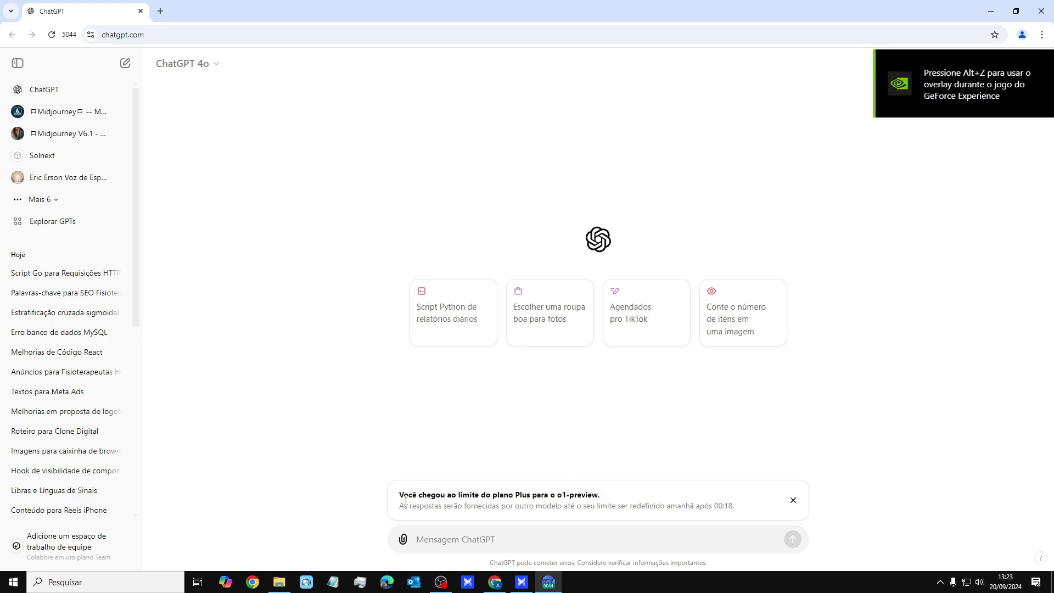
{"action": "left_click_drag", "start_coordinate": [400, 501], "coordinate": [511, 502]}
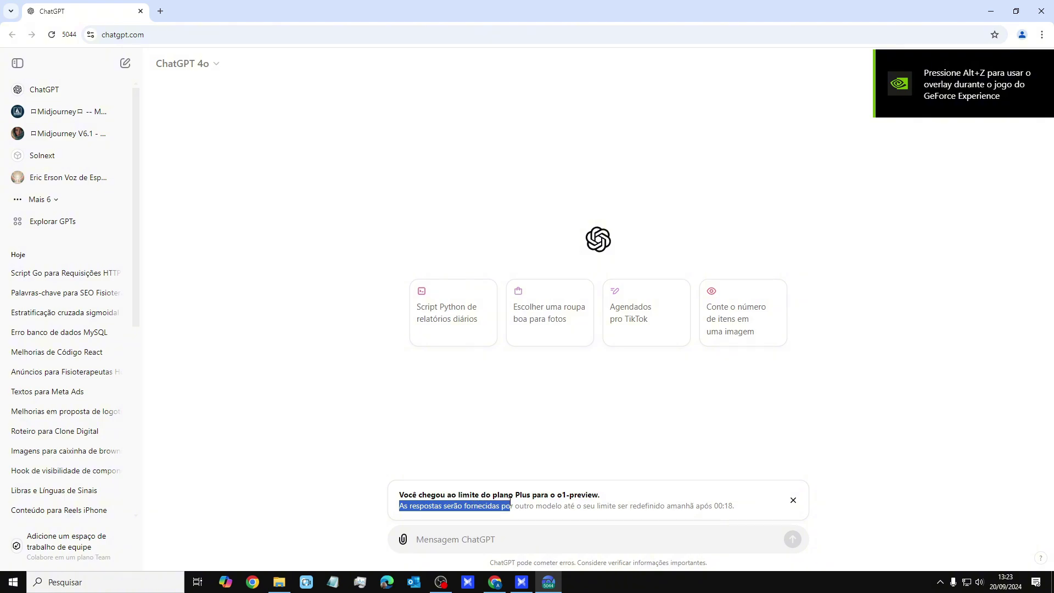
{"action": "left_click", "coordinate": [622, 504]}
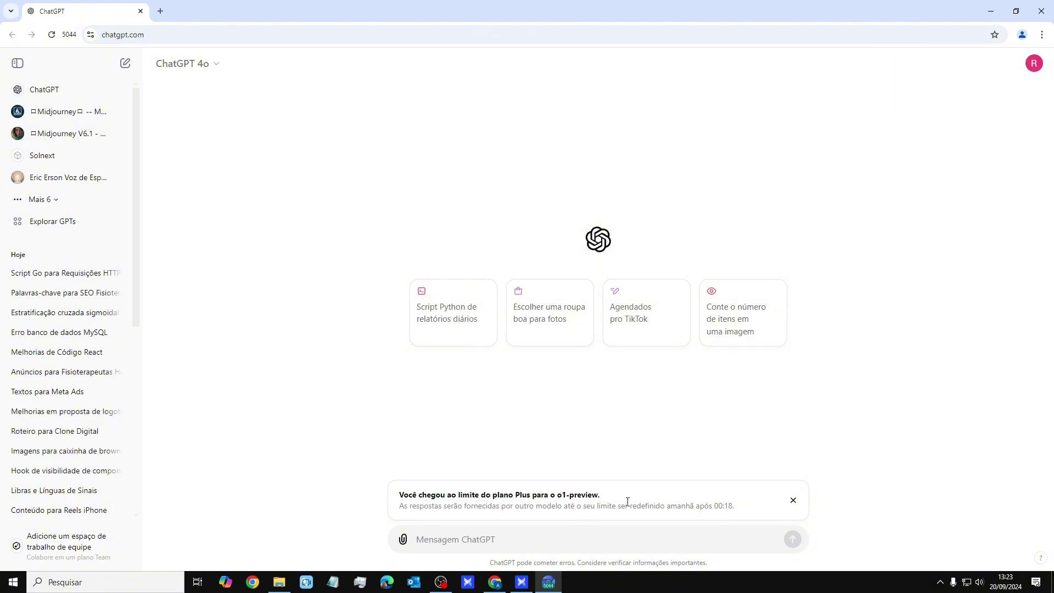
{"action": "left_click", "coordinate": [793, 501]}
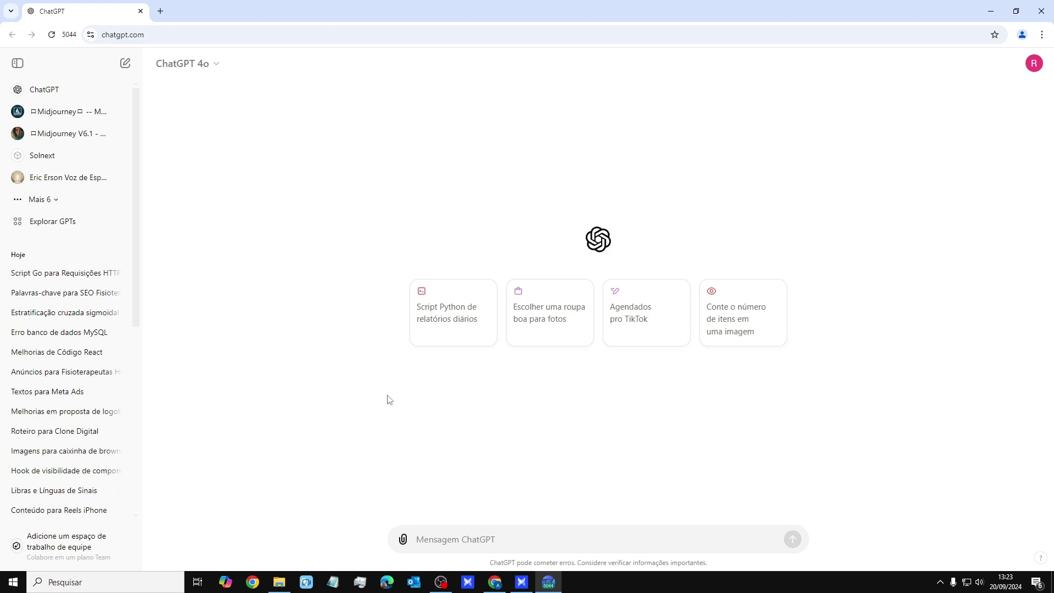
- Look through the account's custom GPTs, the Midjourney MJ Prompt Generator (V6) page and the Explorar GPTs catalogue
{"action": "left_click", "coordinate": [57, 207]}
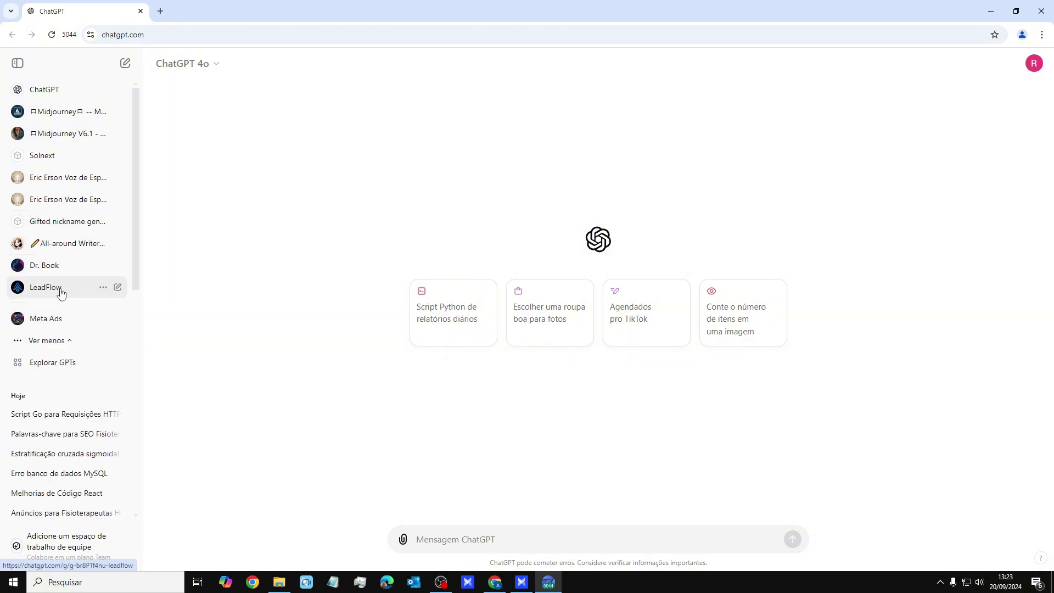
{"action": "left_click", "coordinate": [57, 112]}
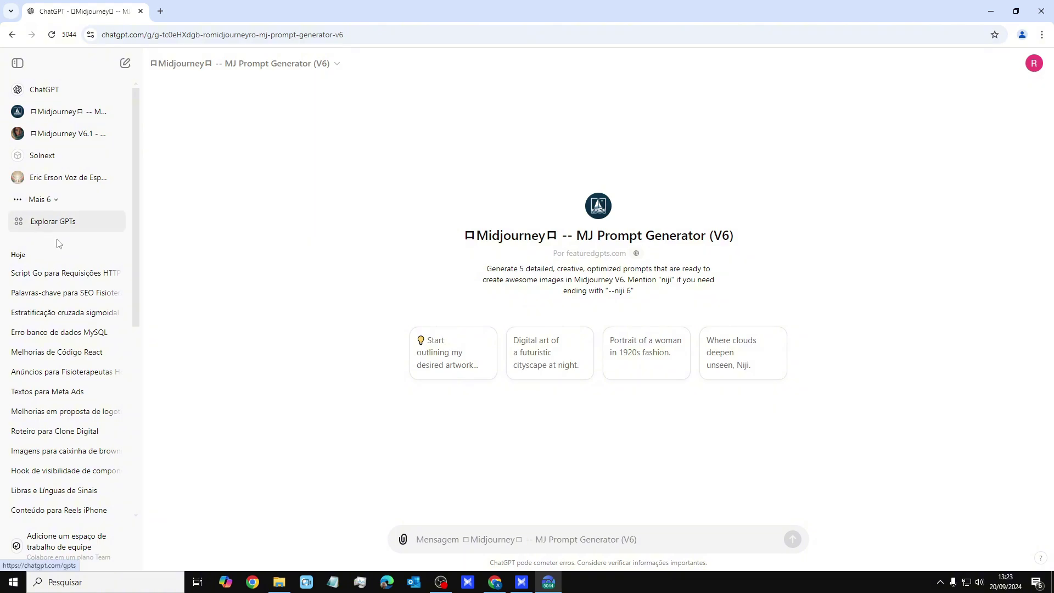
{"action": "left_click", "coordinate": [50, 222]}
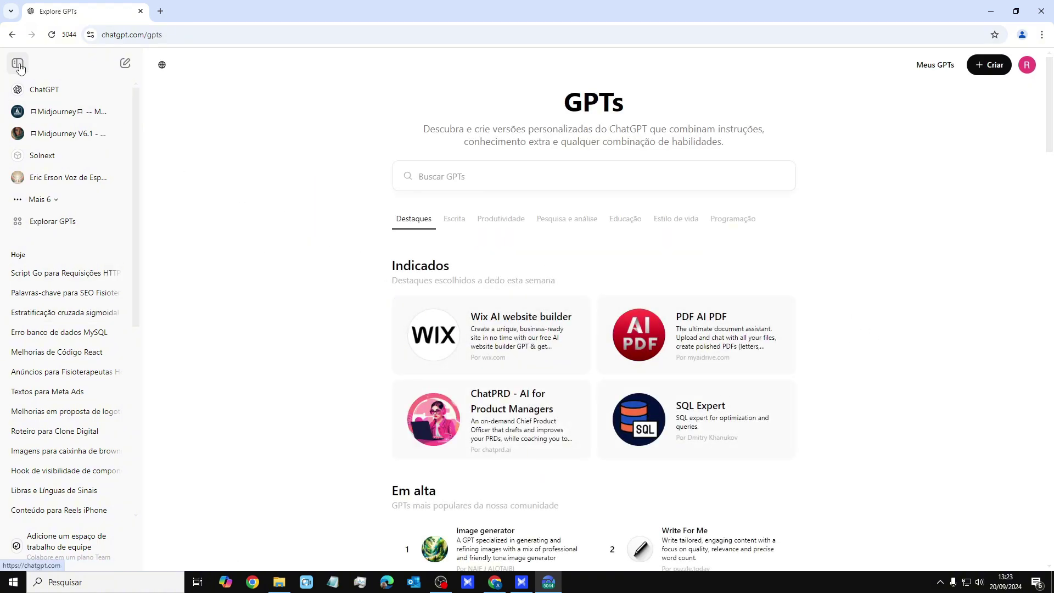
{"action": "left_click", "coordinate": [60, 112]}
- Read through the existing chats about Instagram post ideas and the Go script for HTTP requests
{"action": "scroll", "coordinate": [106, 334], "scroll_direction": "down", "scroll_amount": 7}
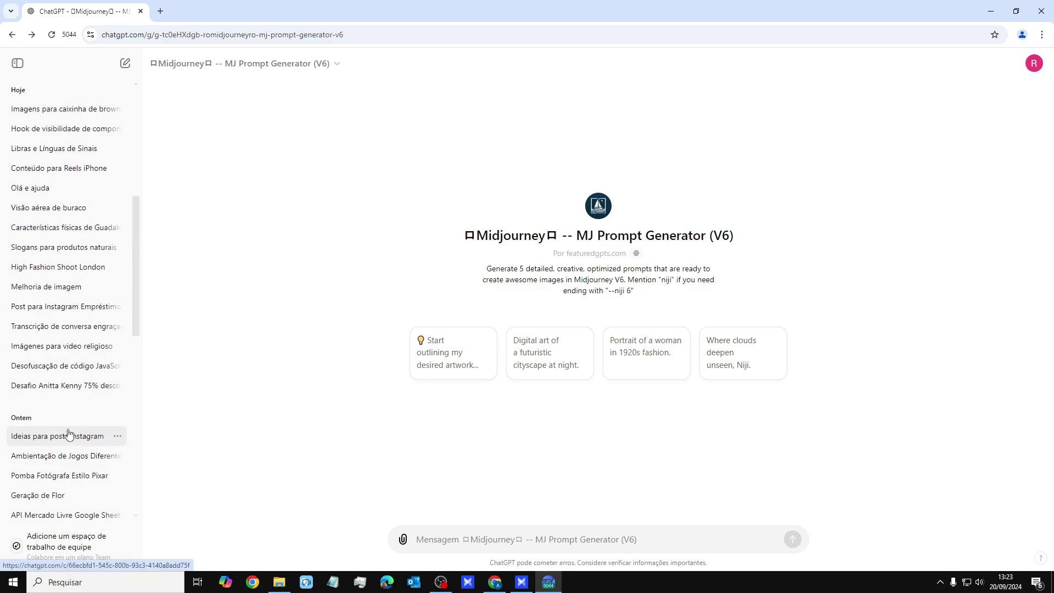
{"action": "left_click", "coordinate": [68, 435]}
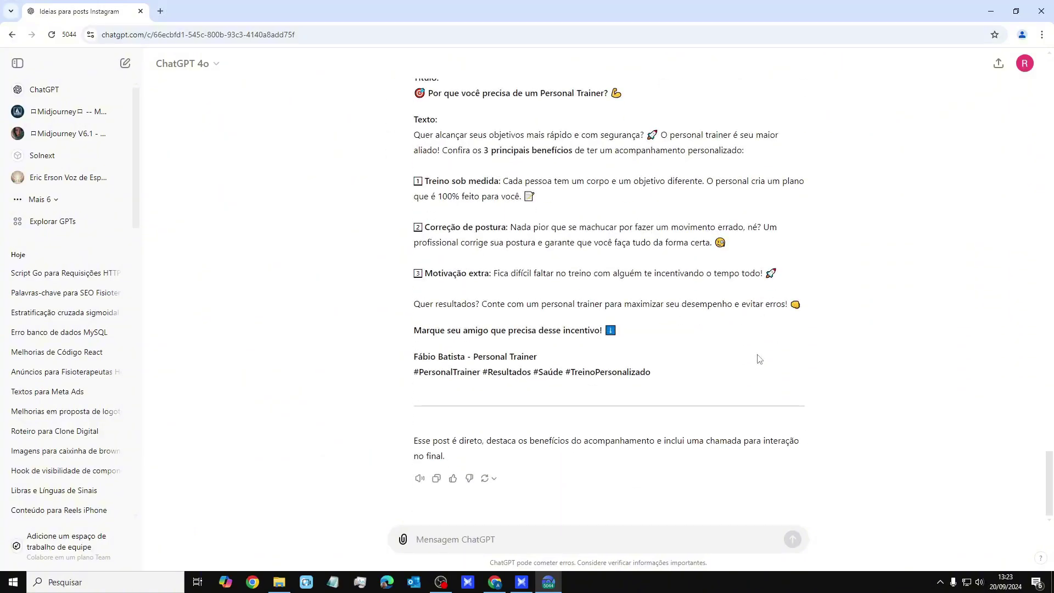
{"action": "scroll", "coordinate": [759, 359], "scroll_direction": "up", "scroll_amount": 12}
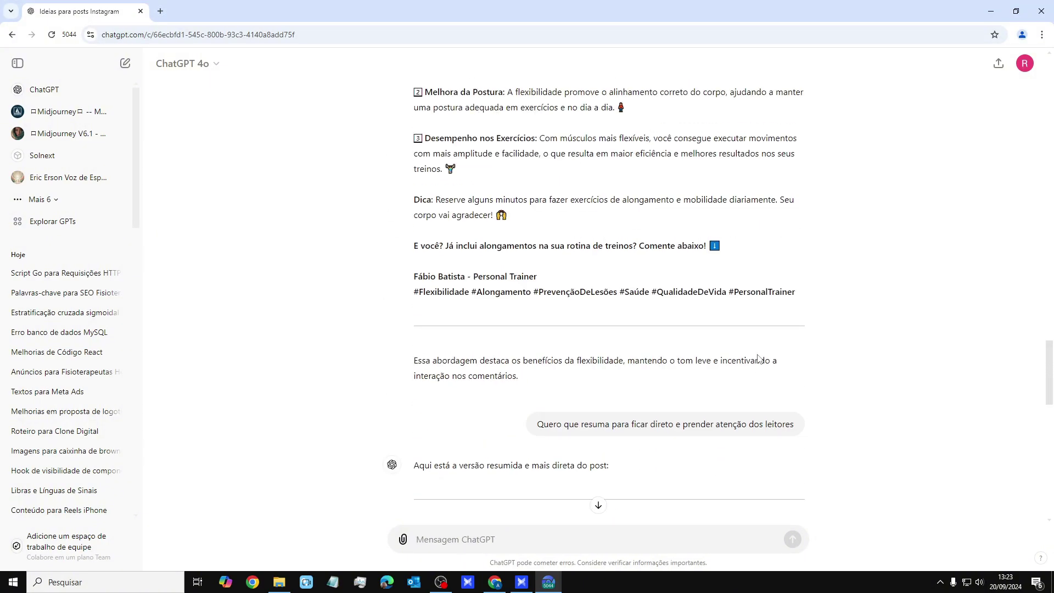
{"action": "scroll", "coordinate": [758, 355], "scroll_direction": "up", "scroll_amount": 10}
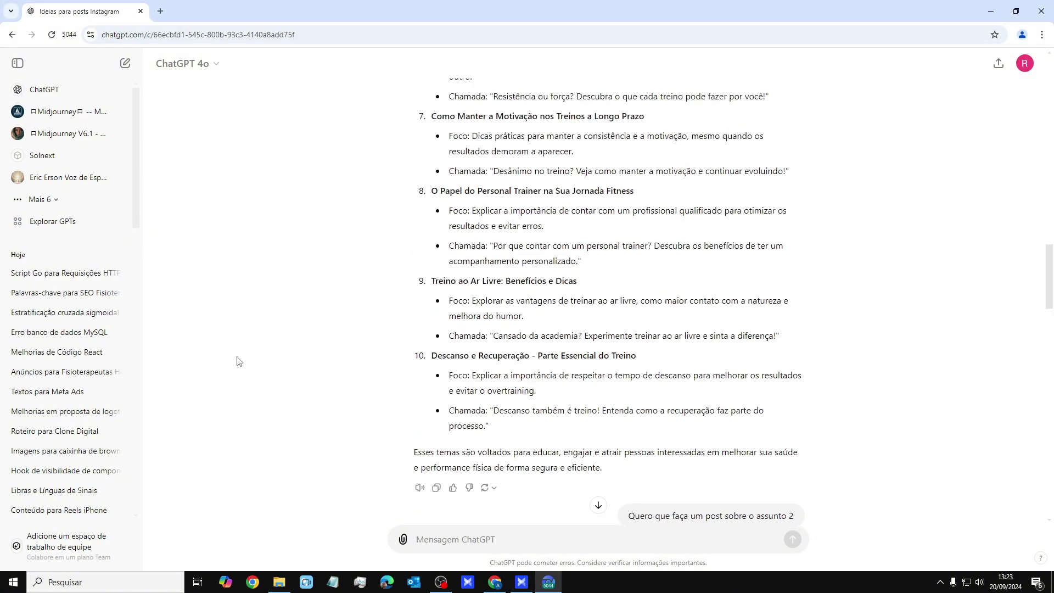
{"action": "left_click", "coordinate": [70, 273]}
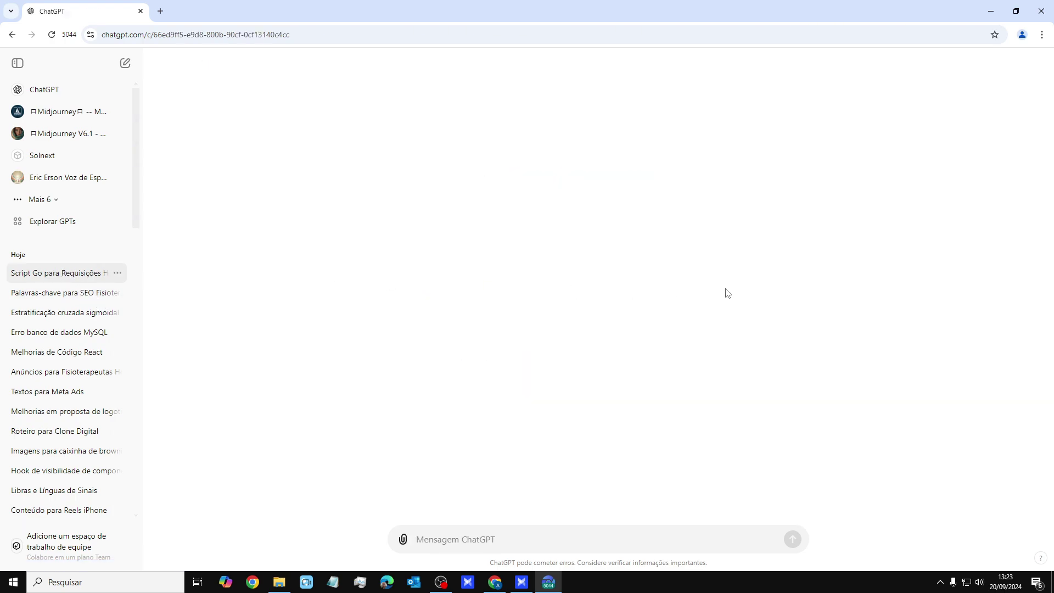
{"action": "scroll", "coordinate": [727, 289], "scroll_direction": "up", "scroll_amount": 10}
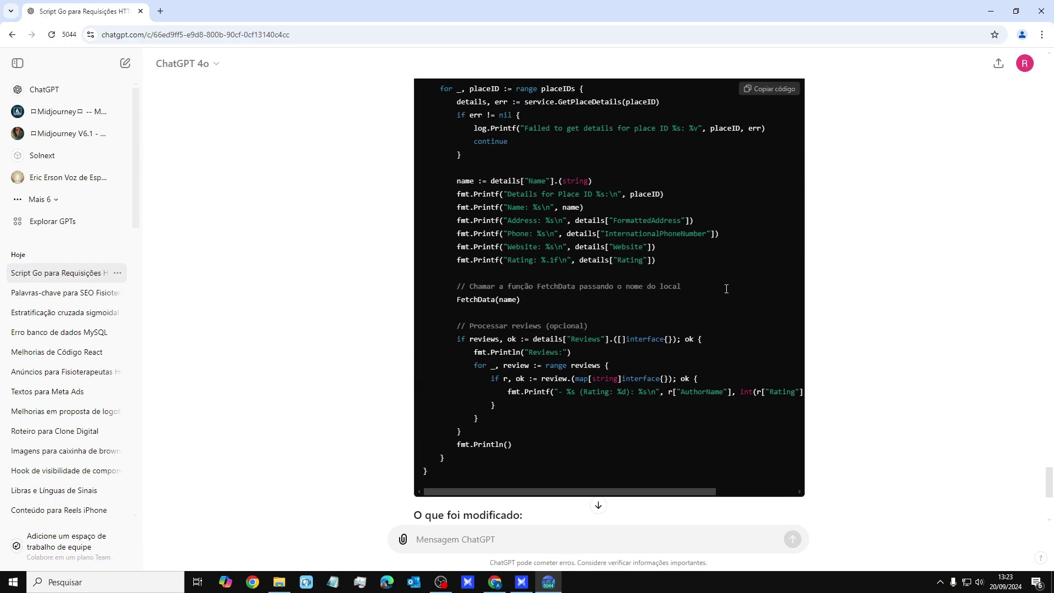
{"action": "scroll", "coordinate": [727, 289], "scroll_direction": "up", "scroll_amount": 11}
{"action": "scroll", "coordinate": [726, 289], "scroll_direction": "down", "scroll_amount": 14}
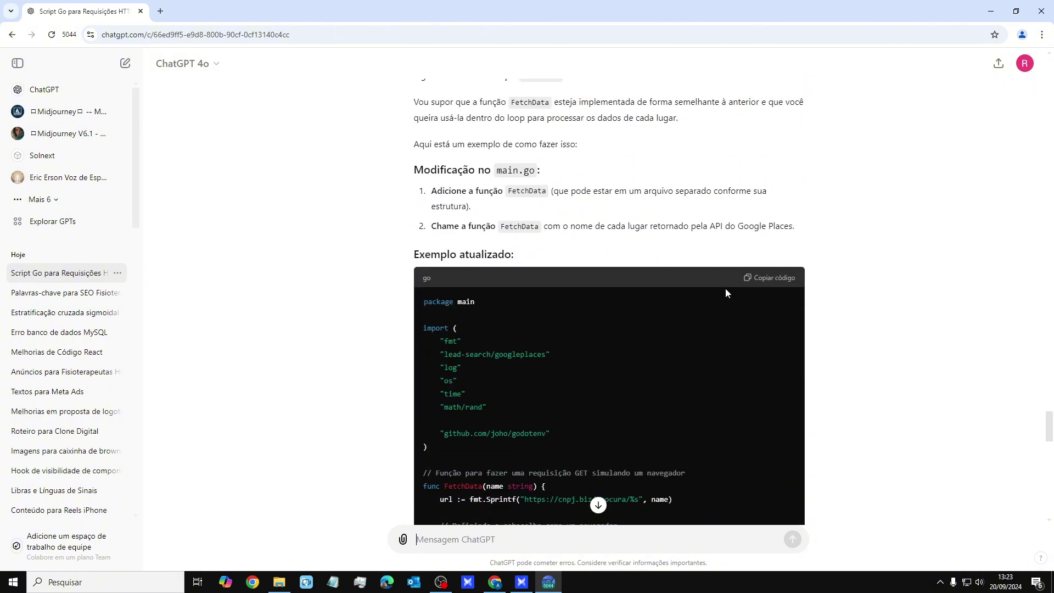
{"action": "scroll", "coordinate": [726, 289], "scroll_direction": "down", "scroll_amount": 11}
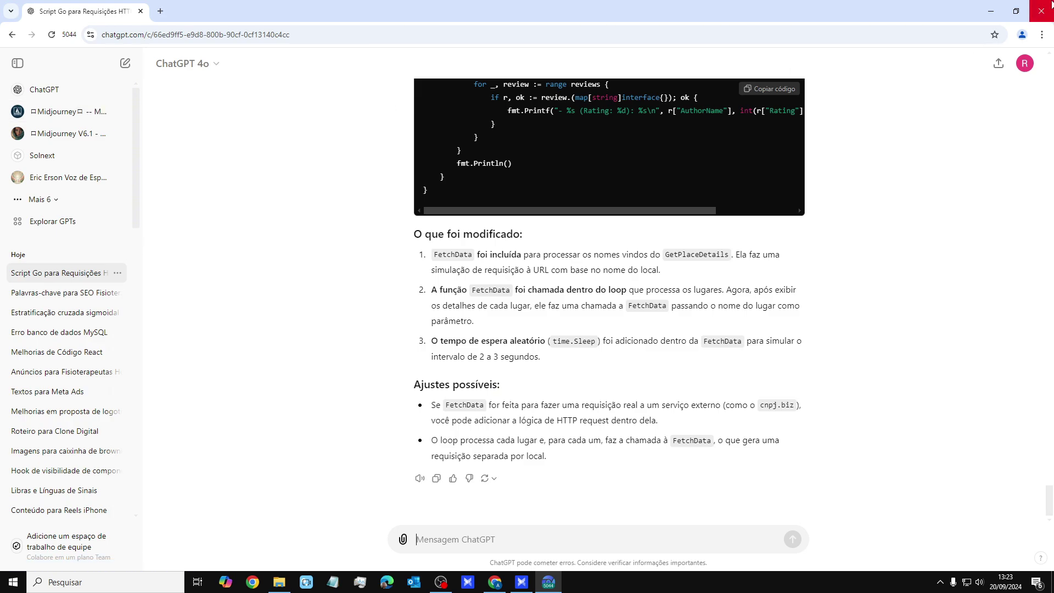
- Select the o1-mini model, send "crie uma imagem da terra vista da atmosfera" in a new chat and read the reply
{"action": "left_click", "coordinate": [213, 66]}
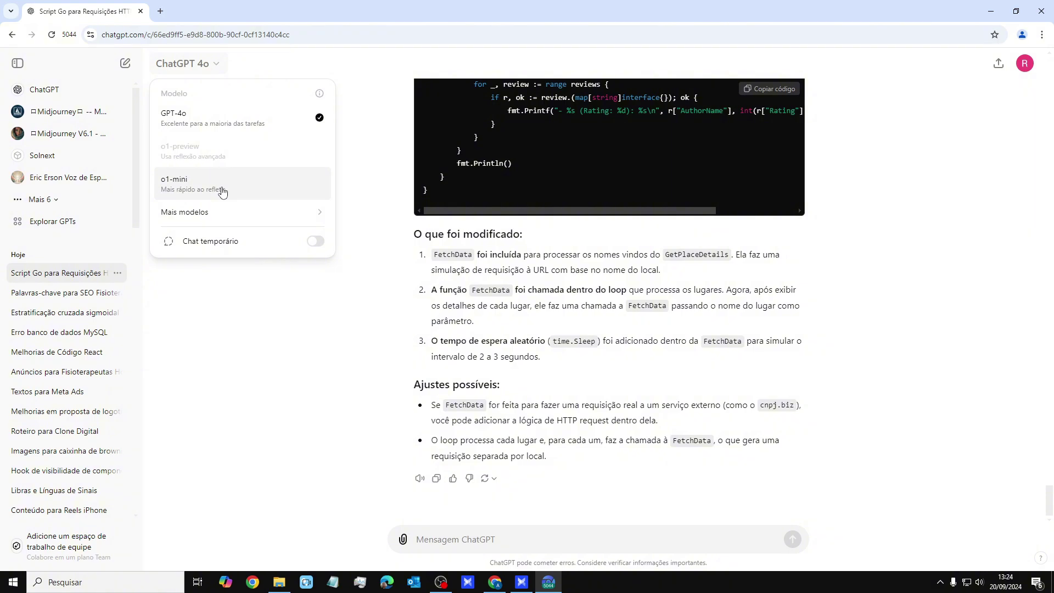
{"action": "left_click", "coordinate": [246, 190]}
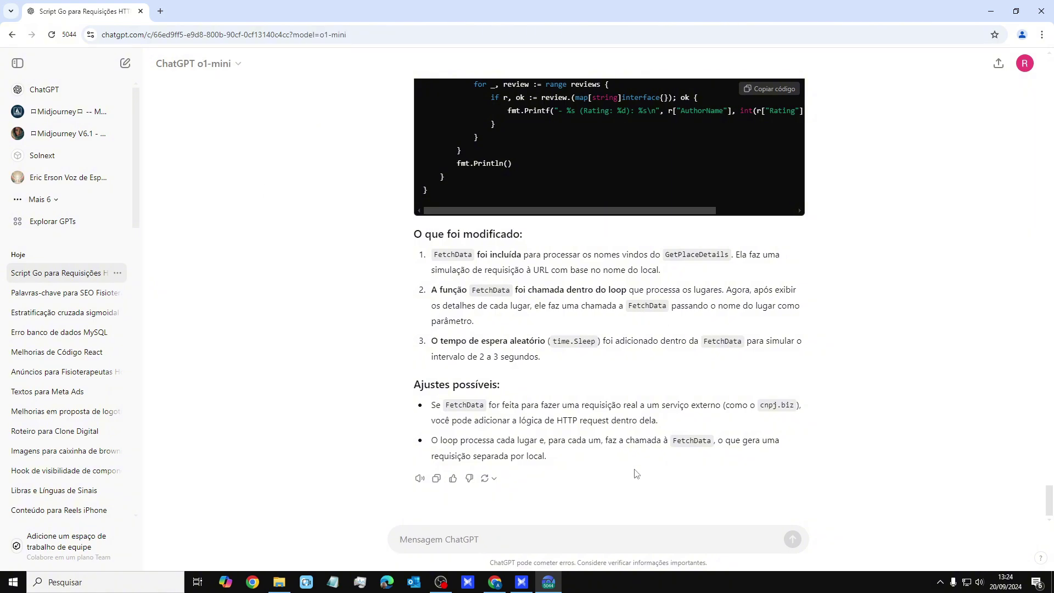
{"action": "left_click", "coordinate": [45, 90]}
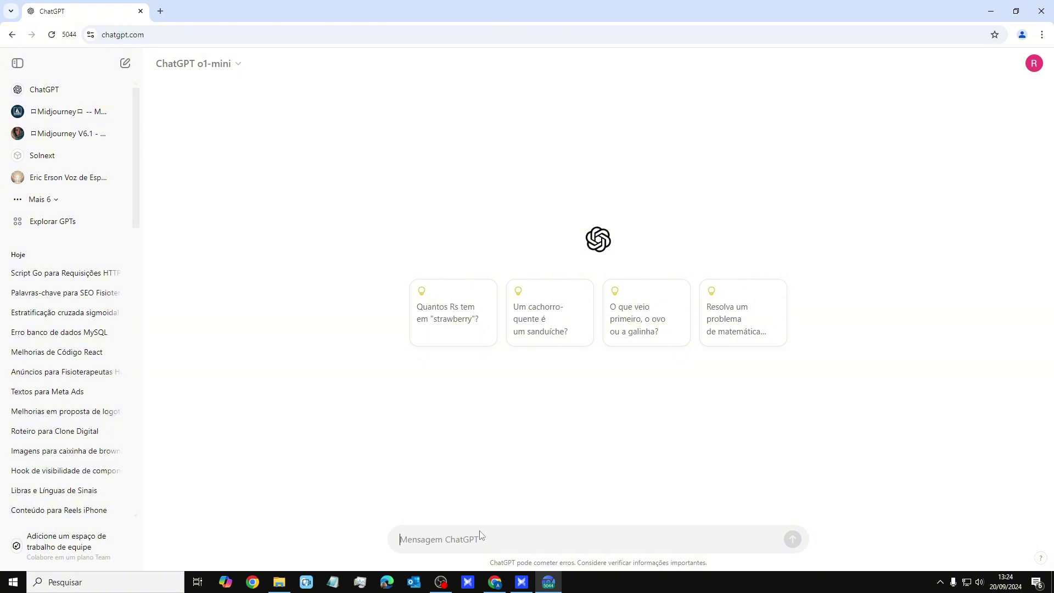
{"action": "type", "text": "c"}
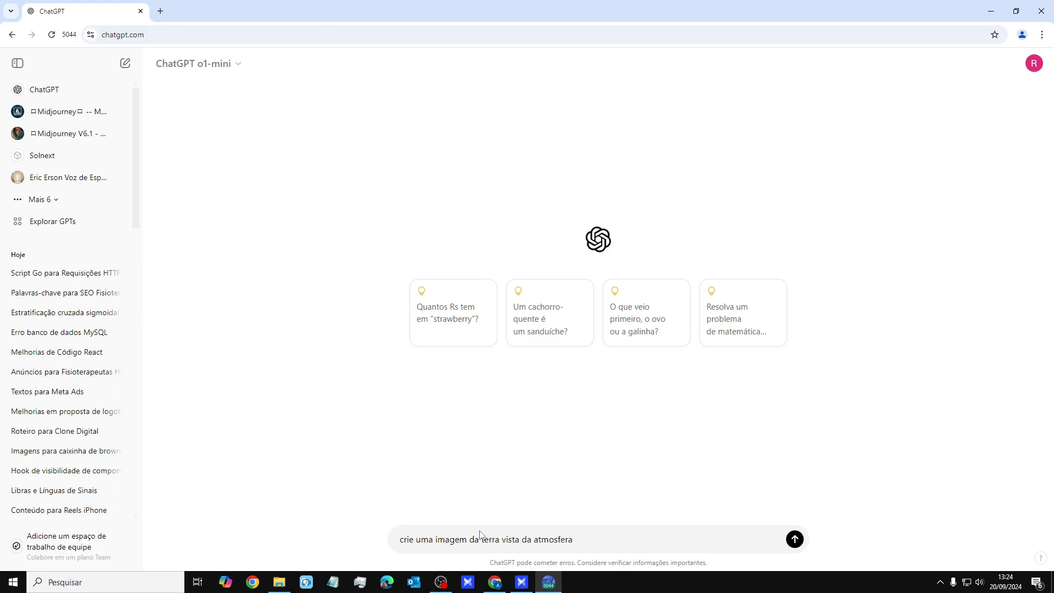
{"action": "key", "text": "Return"}
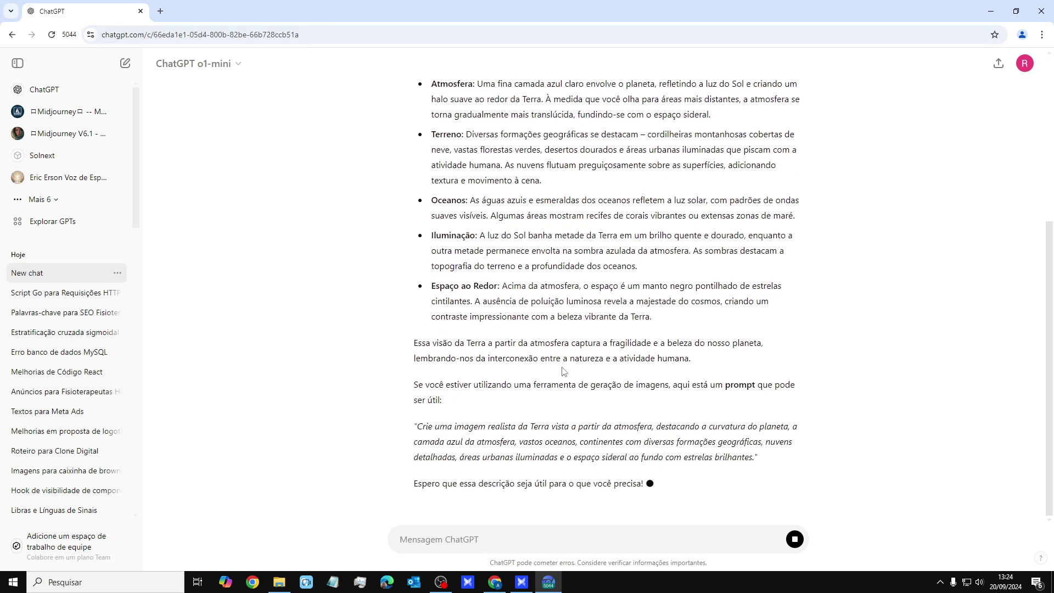
{"action": "scroll", "coordinate": [563, 371], "scroll_direction": "up", "scroll_amount": 5}
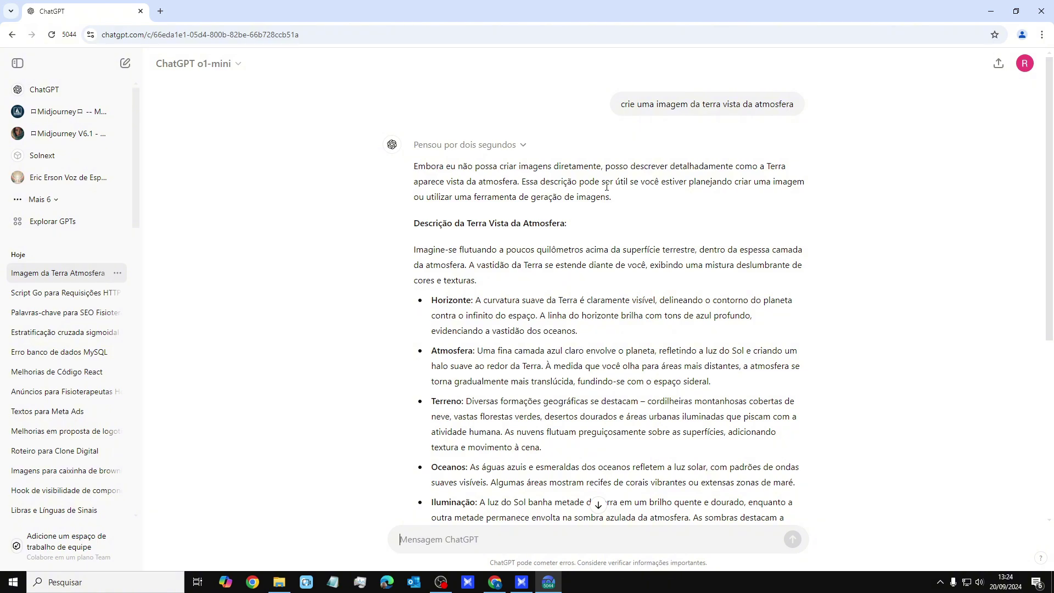
{"action": "scroll", "coordinate": [607, 186], "scroll_direction": "down", "scroll_amount": 5}
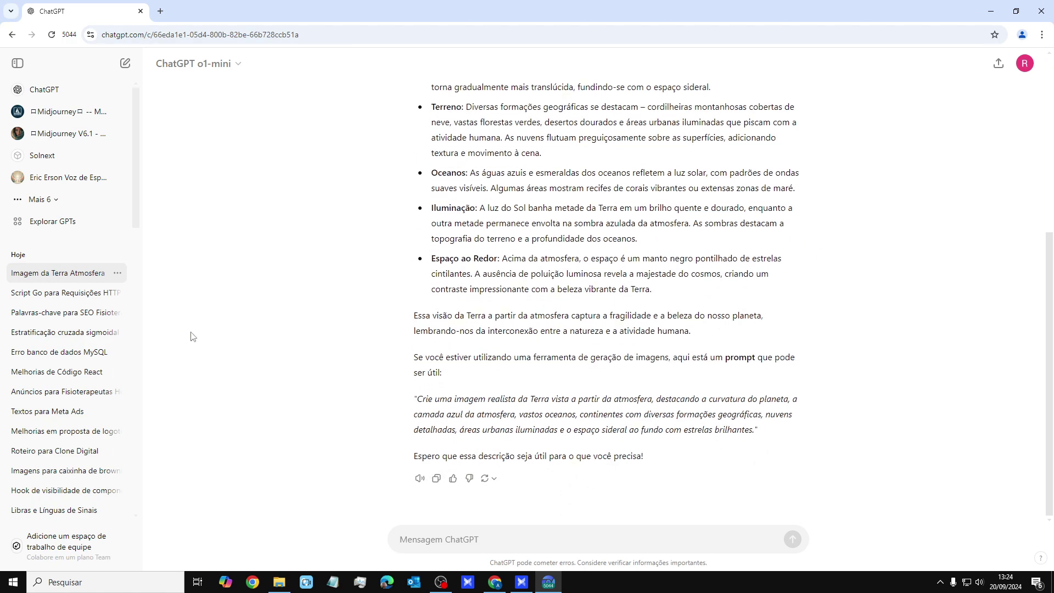
- Switch this chat to GPT-4o and resend the copied prompt "crie uma imagem da terra vista da atmosfera"
{"action": "left_click", "coordinate": [118, 273]}
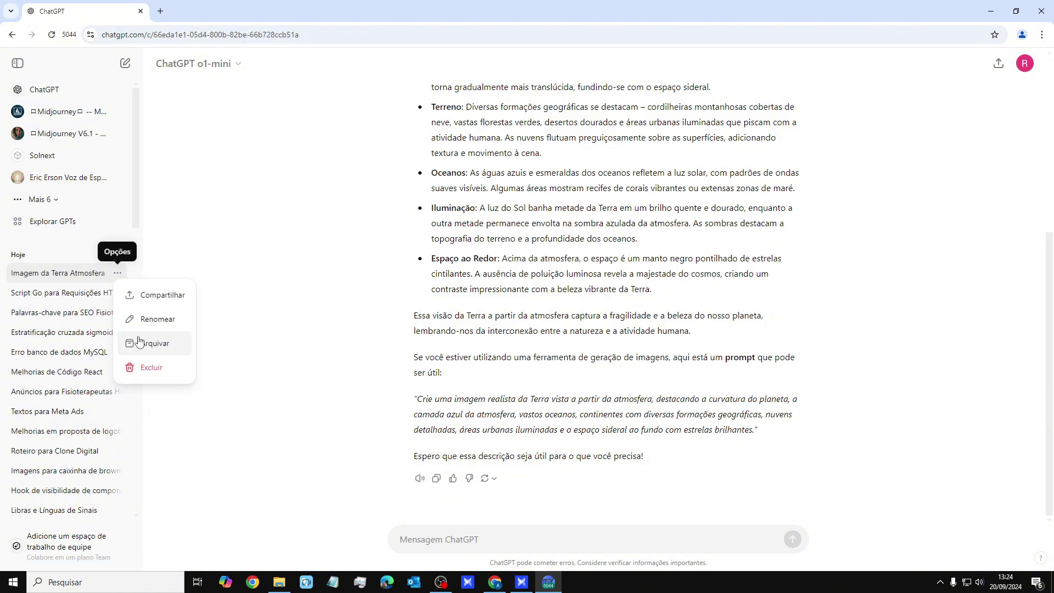
{"action": "left_click", "coordinate": [248, 62]}
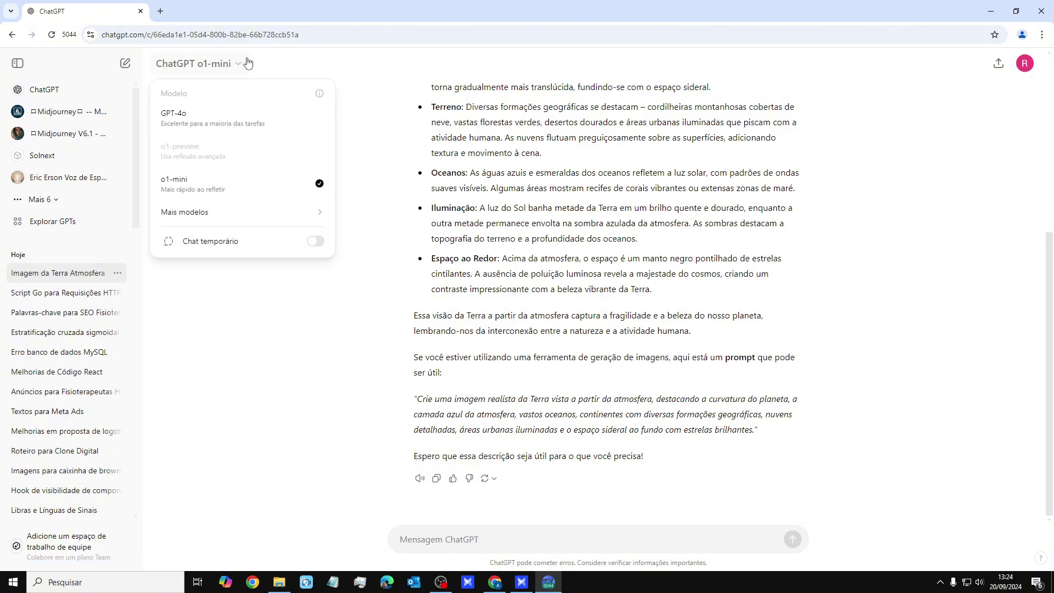
{"action": "left_click", "coordinate": [252, 125]}
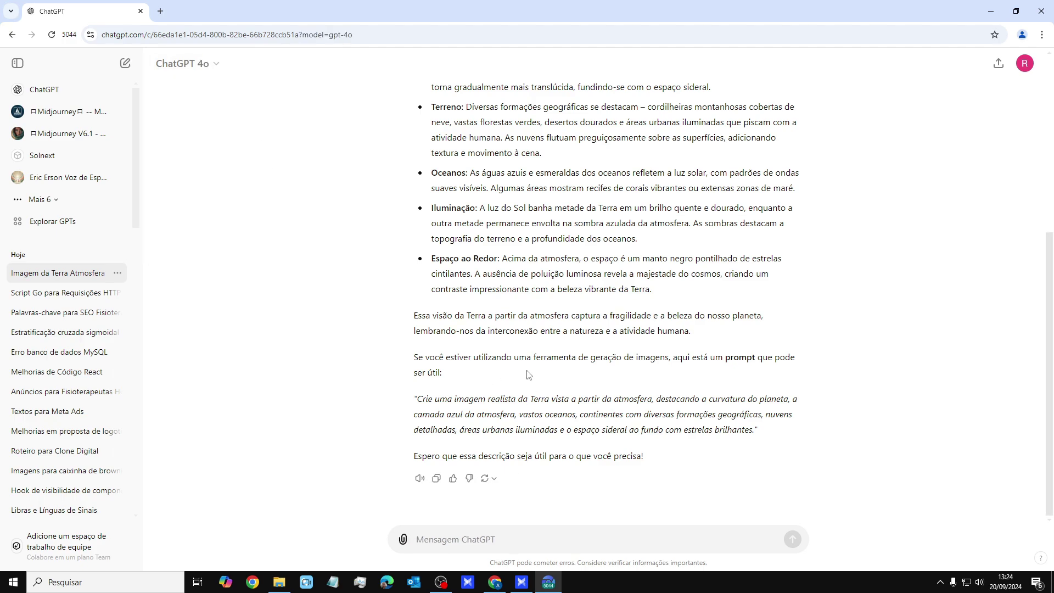
{"action": "scroll", "coordinate": [529, 375], "scroll_direction": "up", "scroll_amount": 5}
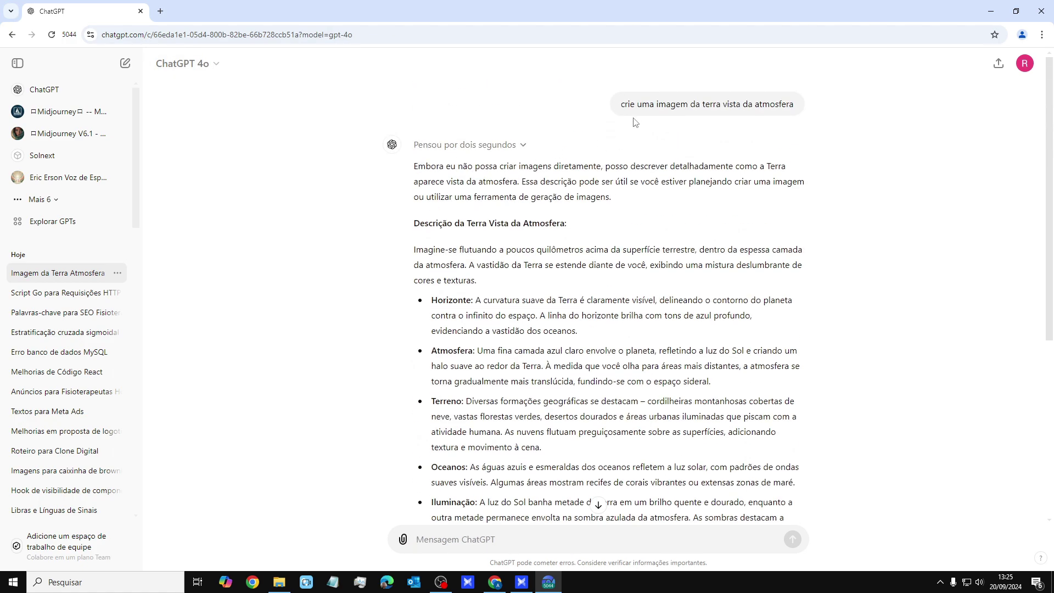
{"action": "left_click_drag", "start_coordinate": [620, 103], "coordinate": [809, 96]}
{"action": "key", "text": "ctrl+c"}
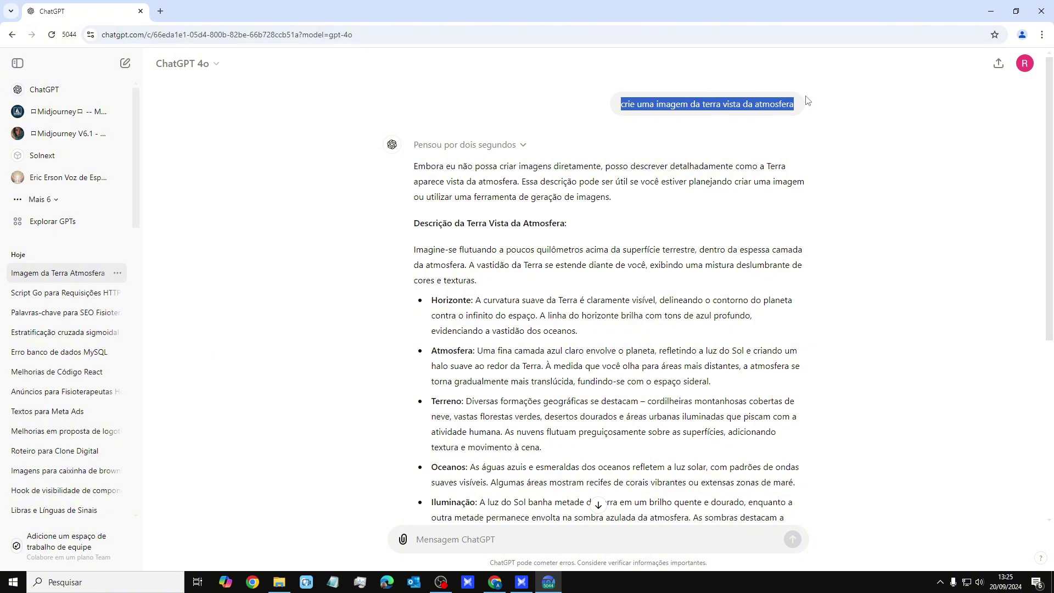
{"action": "left_click", "coordinate": [619, 537]}
{"action": "key", "text": "ctrl+v"}
{"action": "key", "text": "Return"}
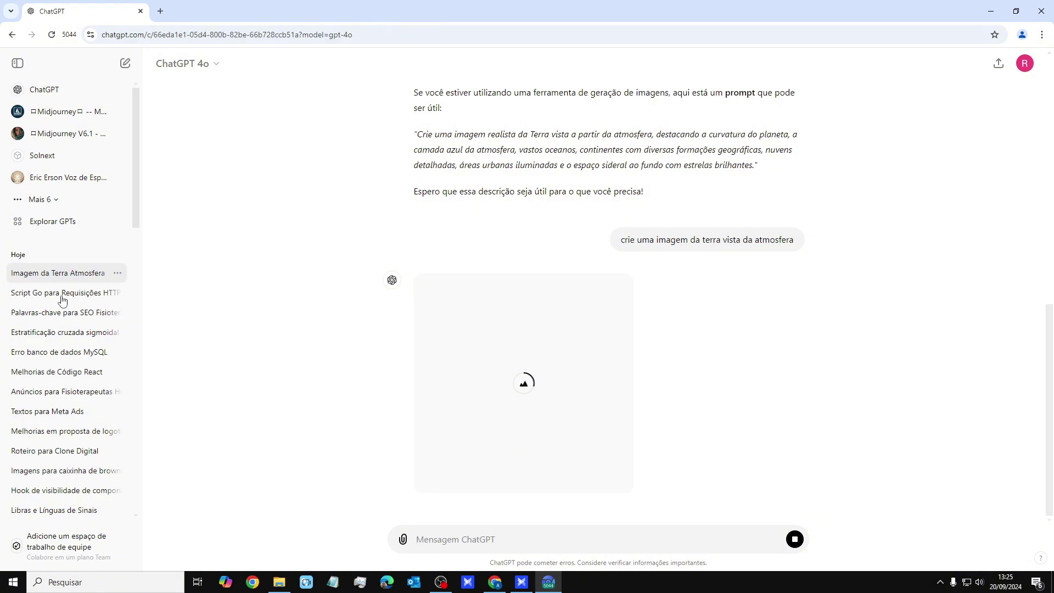
- Look through the older chats in the history, then view the generated Earth image enlarged
{"action": "scroll", "coordinate": [50, 181], "scroll_direction": "down", "scroll_amount": 3}
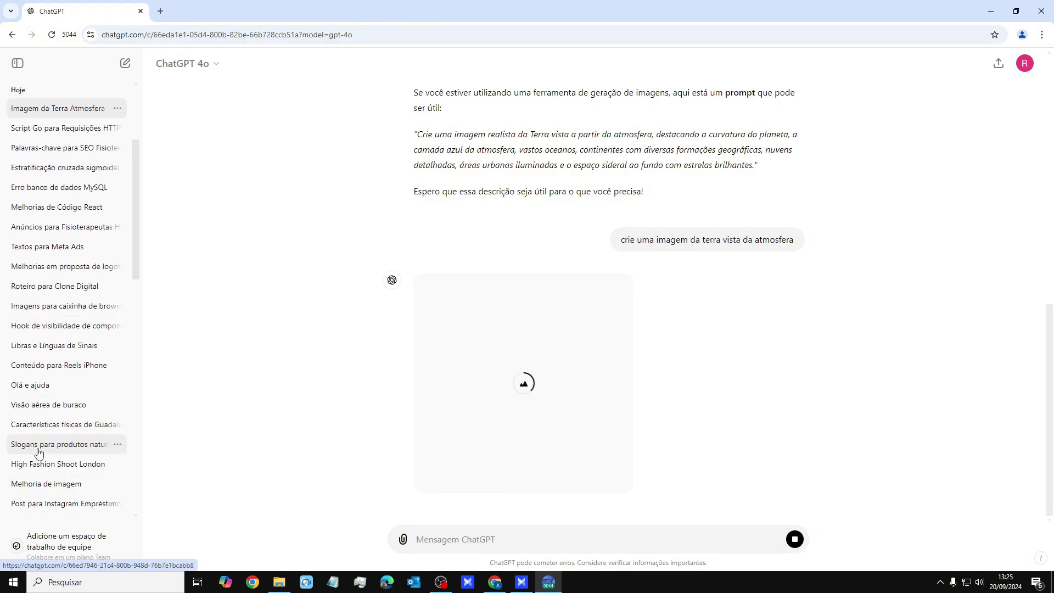
{"action": "scroll", "coordinate": [38, 453], "scroll_direction": "down", "scroll_amount": 10}
{"action": "scroll", "coordinate": [39, 452], "scroll_direction": "down", "scroll_amount": 1}
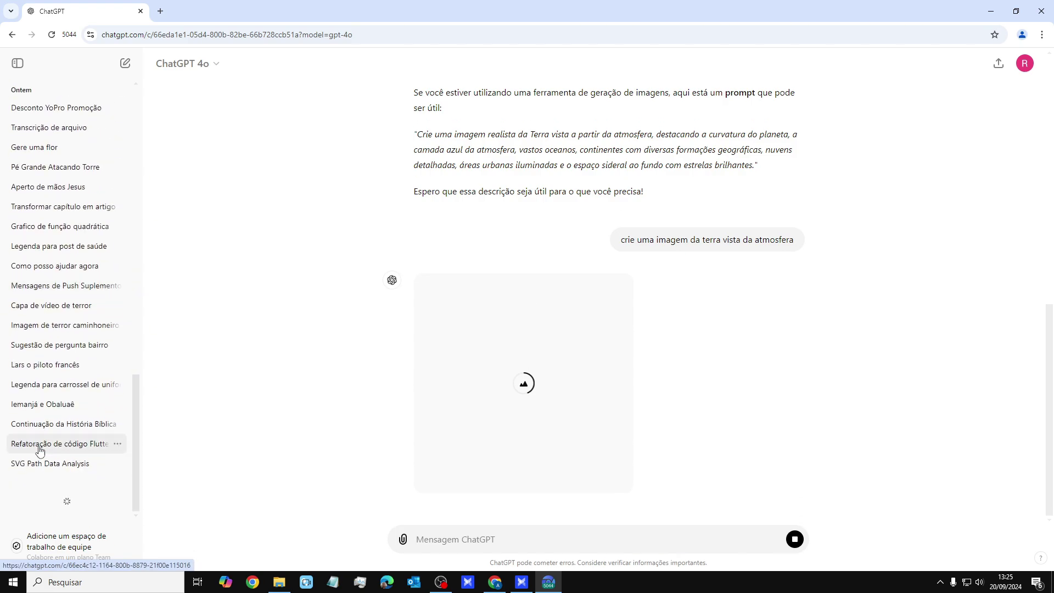
{"action": "scroll", "coordinate": [43, 447], "scroll_direction": "up", "scroll_amount": 15}
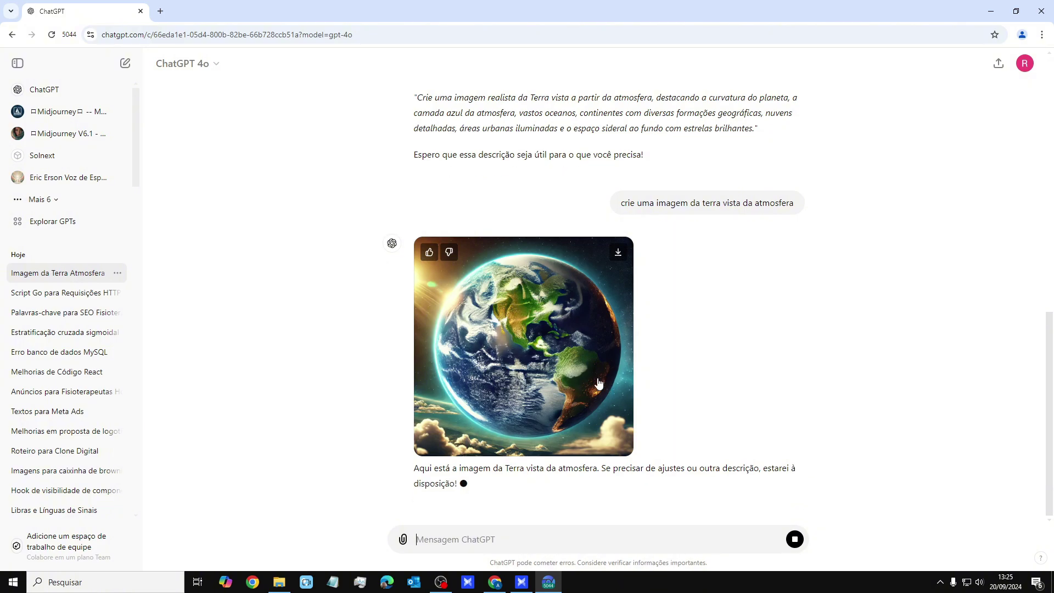
{"action": "left_click", "coordinate": [525, 393]}
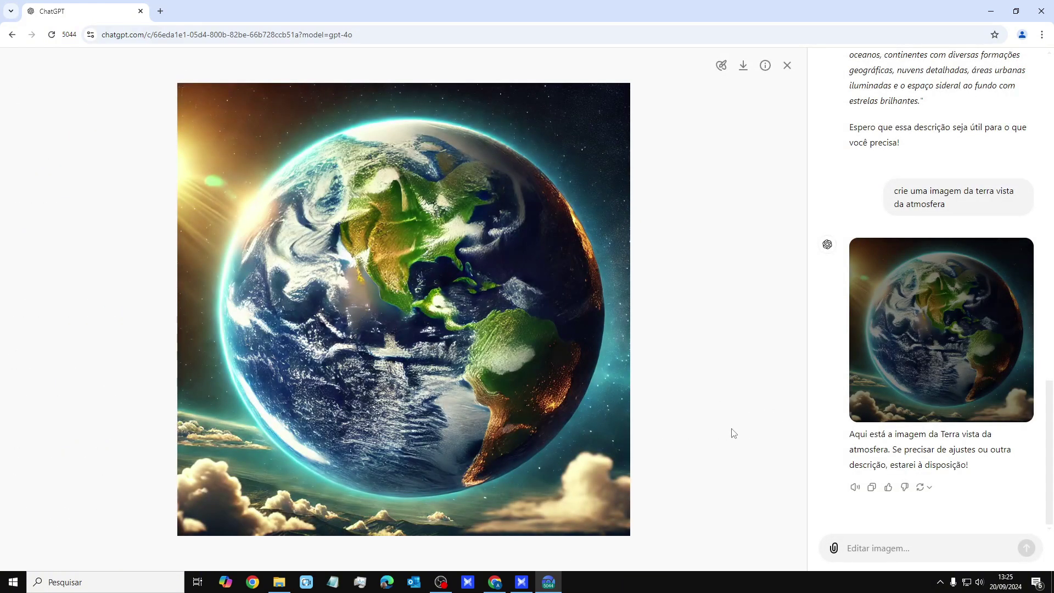
- Close the enlarged image, compare the o1-mini reply with the GPT-4o Earth image, and check which models this chat offers
{"action": "left_click", "coordinate": [697, 377]}
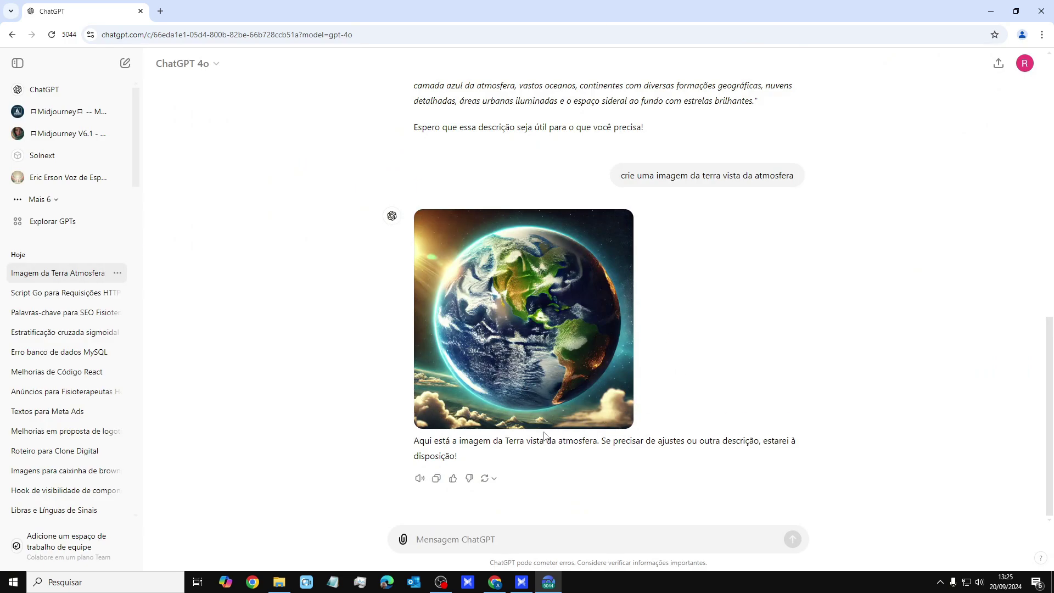
{"action": "scroll", "coordinate": [791, 356], "scroll_direction": "up", "scroll_amount": 9}
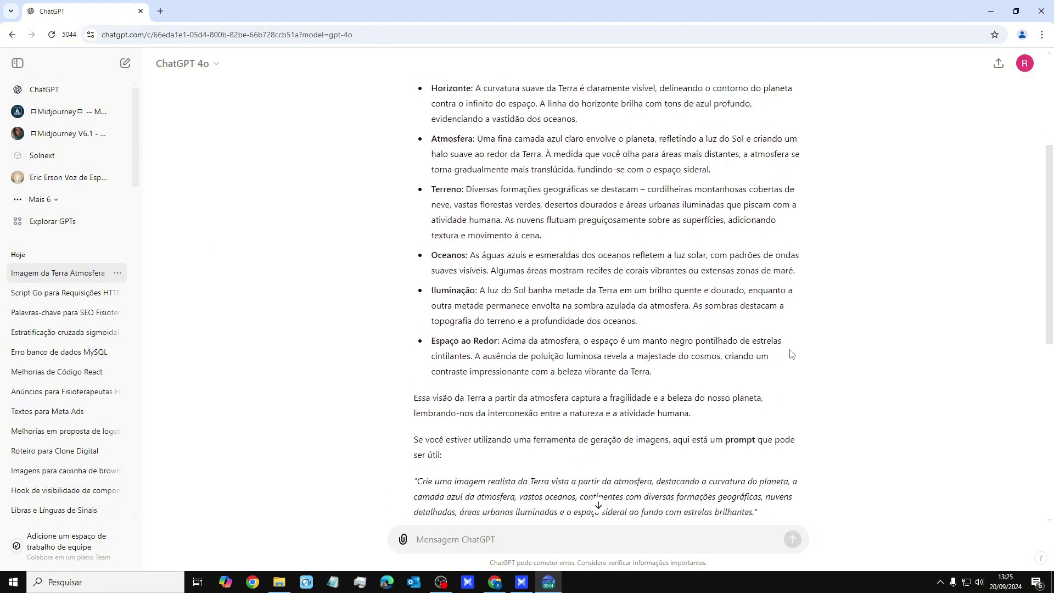
{"action": "scroll", "coordinate": [786, 349], "scroll_direction": "down", "scroll_amount": 9}
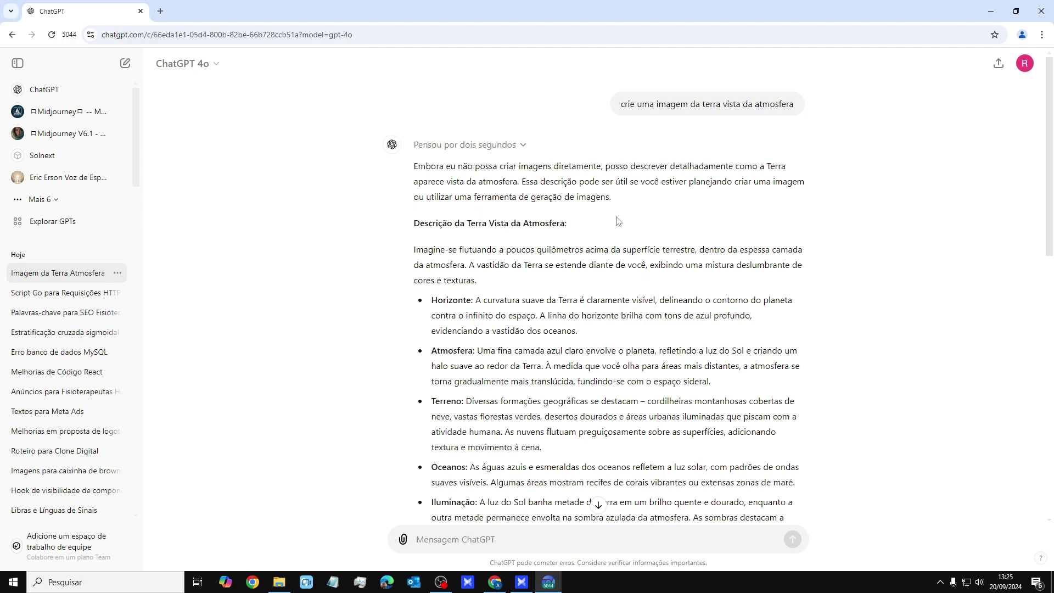
{"action": "left_click", "coordinate": [203, 64]}
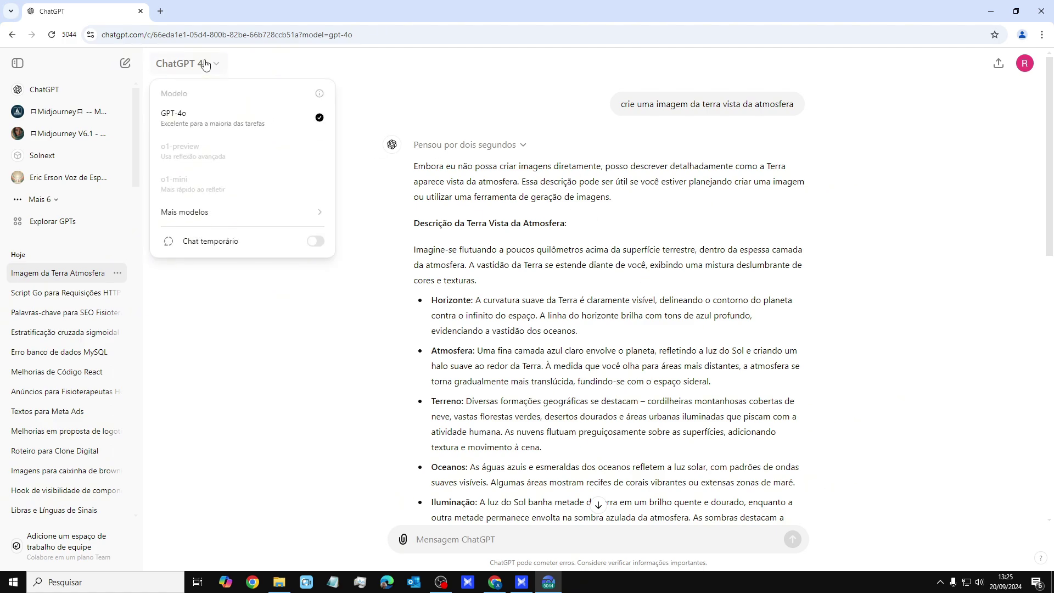
{"action": "left_click", "coordinate": [567, 209]}
{"action": "scroll", "coordinate": [458, 247], "scroll_direction": "down", "scroll_amount": 15}
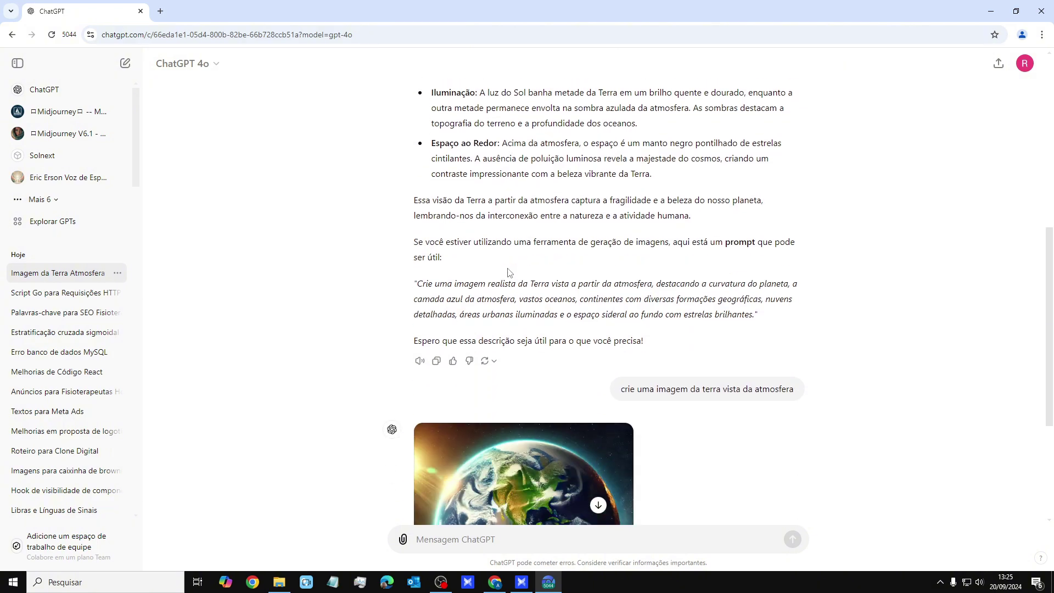
{"action": "scroll", "coordinate": [507, 268], "scroll_direction": "up", "scroll_amount": 15}
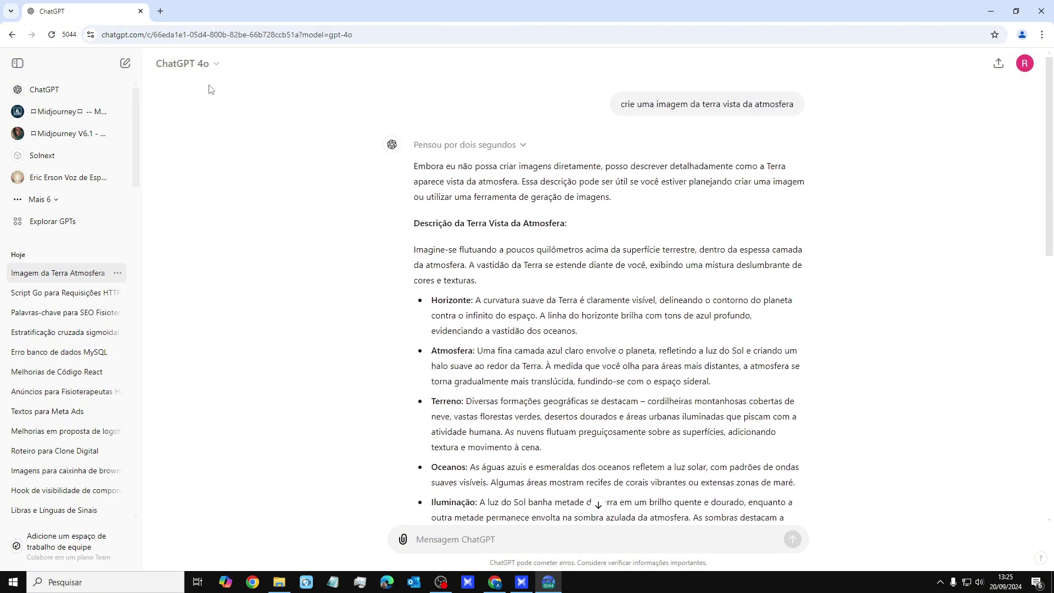
{"action": "left_click", "coordinate": [204, 65]}
{"action": "left_click", "coordinate": [254, 338]}
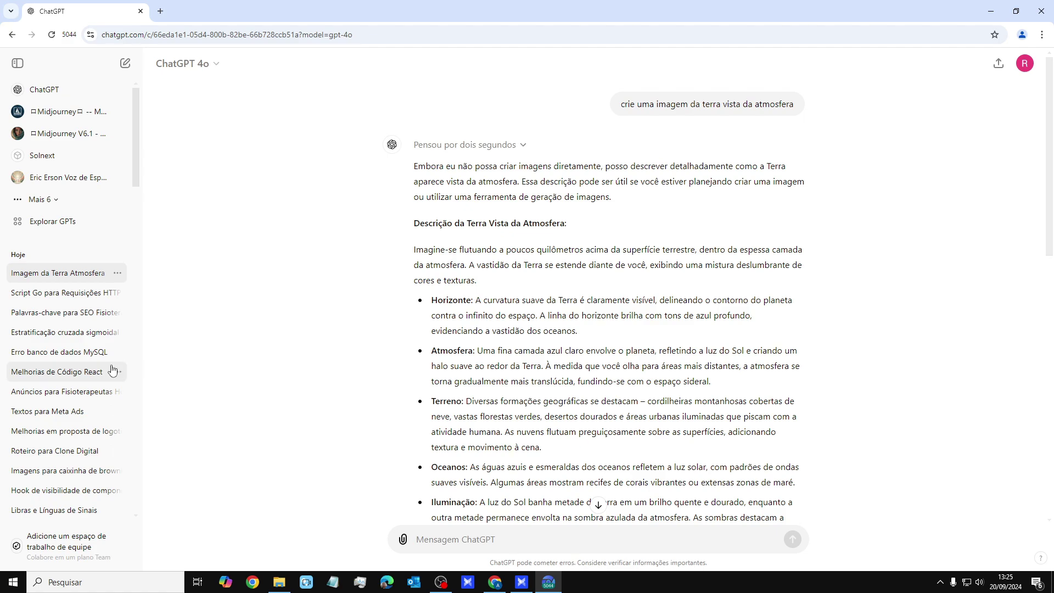
{"action": "scroll", "coordinate": [547, 270], "scroll_direction": "down", "scroll_amount": 10}
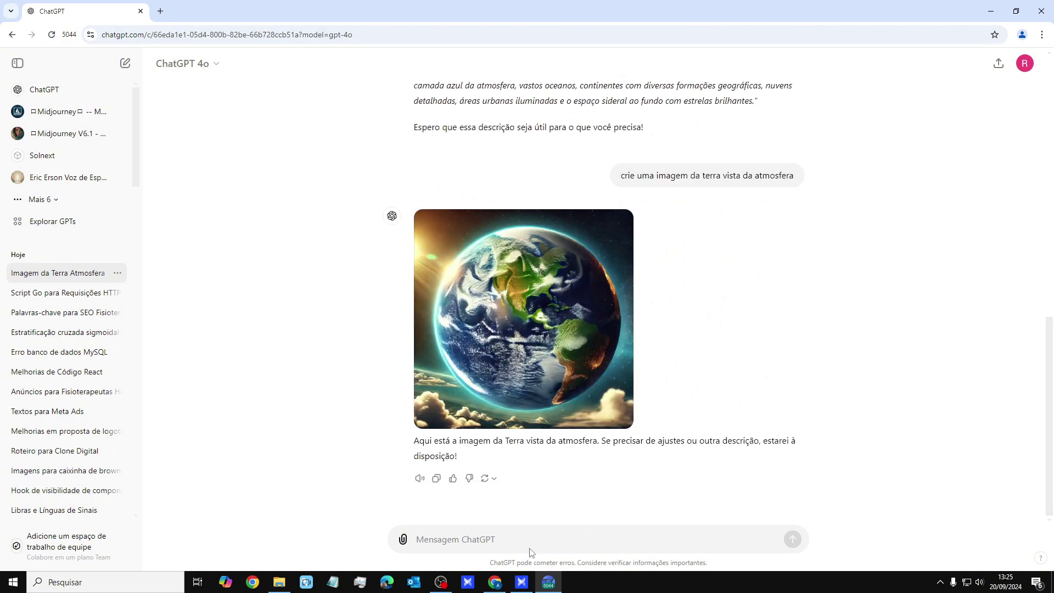
{"action": "scroll", "coordinate": [536, 258], "scroll_direction": "up", "scroll_amount": 4}
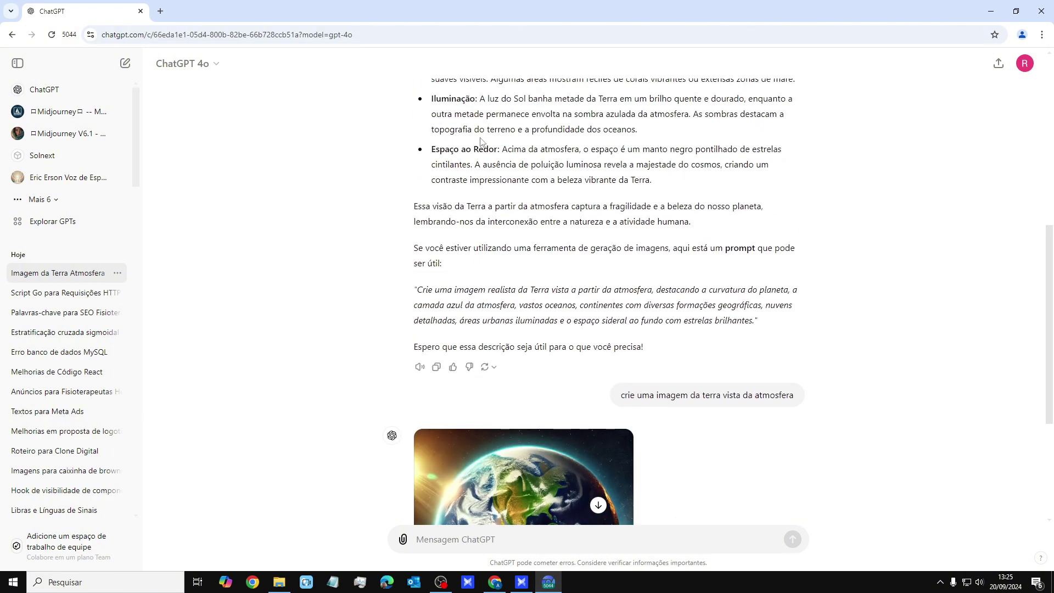
{"action": "scroll", "coordinate": [536, 257], "scroll_direction": "down", "scroll_amount": 2}
{"action": "scroll", "coordinate": [535, 257], "scroll_direction": "down", "scroll_amount": 2}
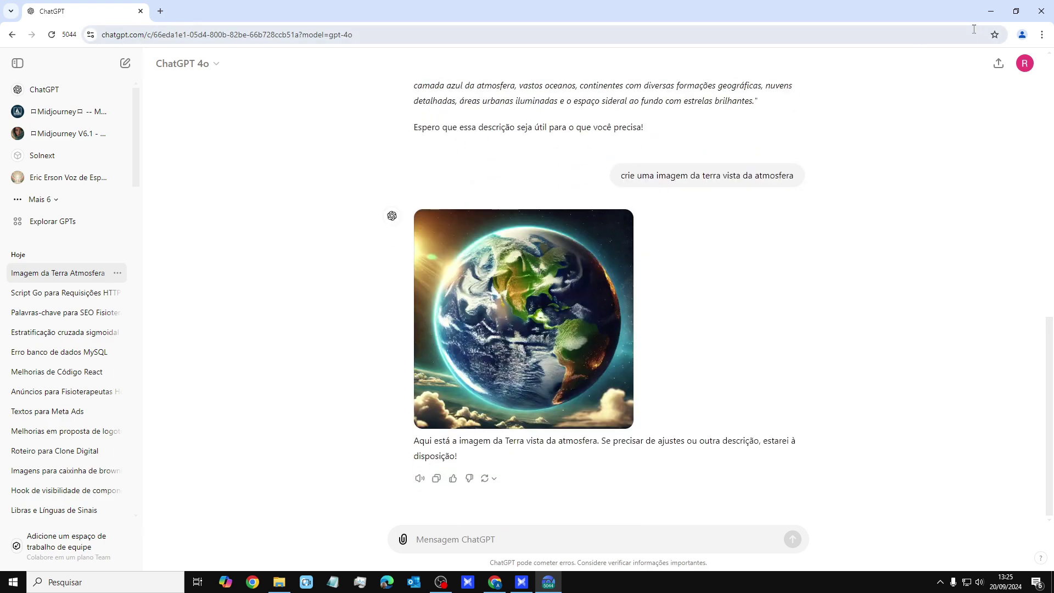
- Close the ChatGPT profile browser and open the Voicefy profile from the AdsPower list in a maximized window
{"action": "left_click", "coordinate": [1042, 14]}
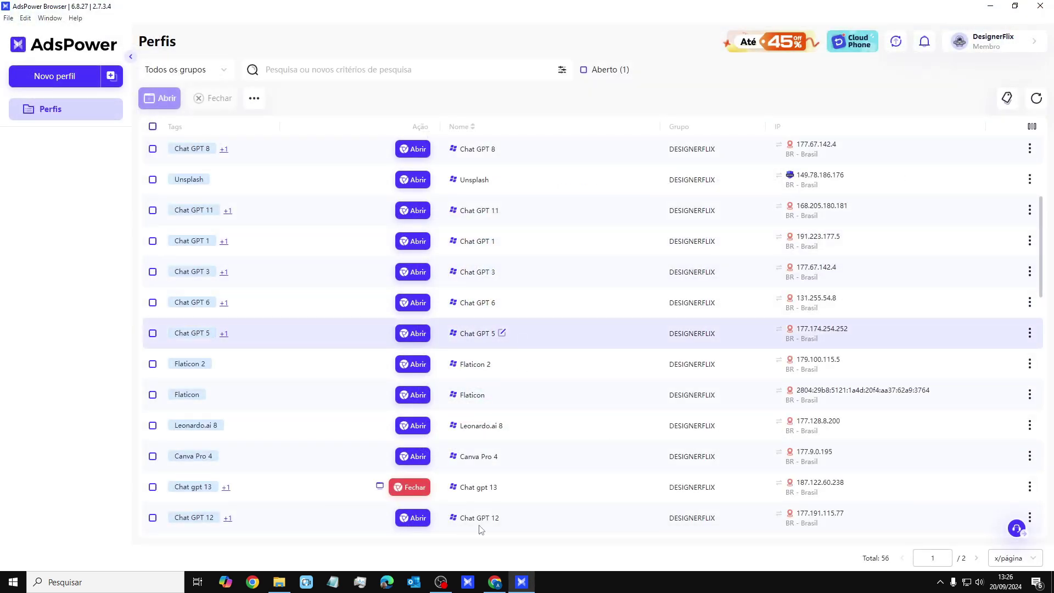
{"action": "scroll", "coordinate": [362, 480], "scroll_direction": "up", "scroll_amount": 2}
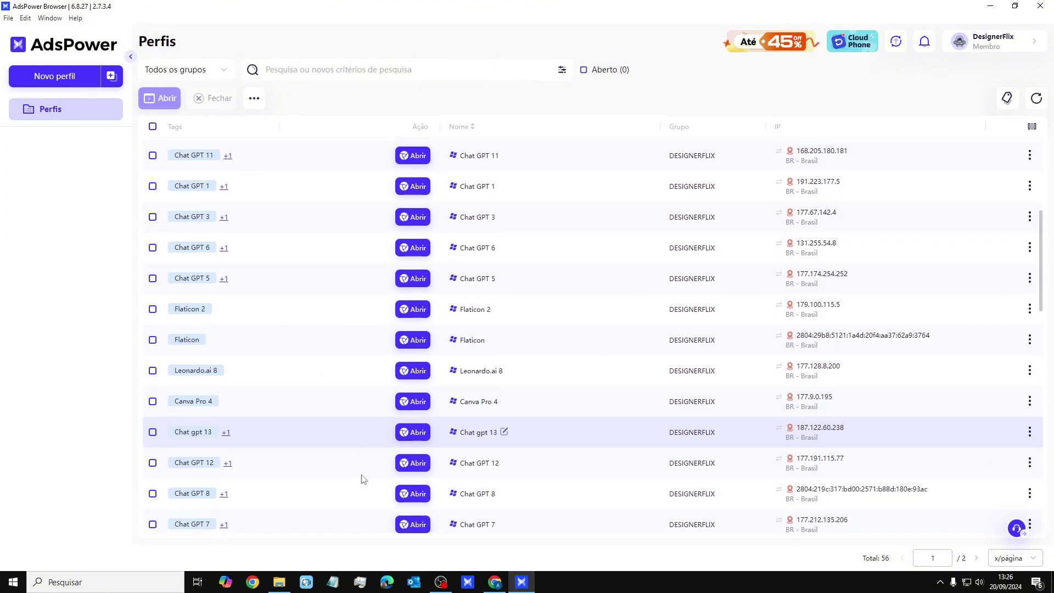
{"action": "scroll", "coordinate": [337, 437], "scroll_direction": "up", "scroll_amount": 2}
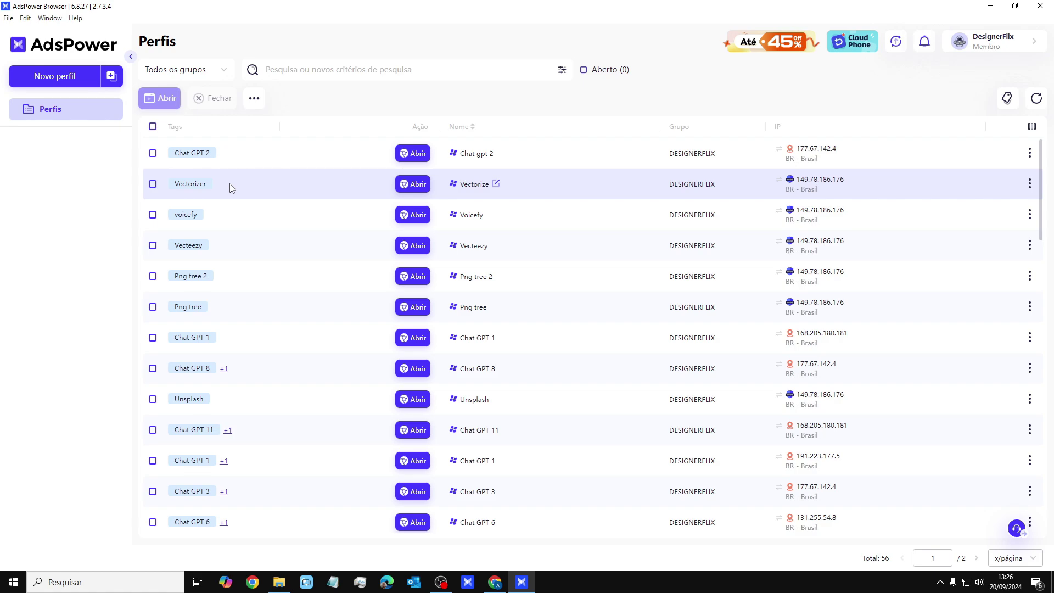
{"action": "left_click", "coordinate": [409, 216]}
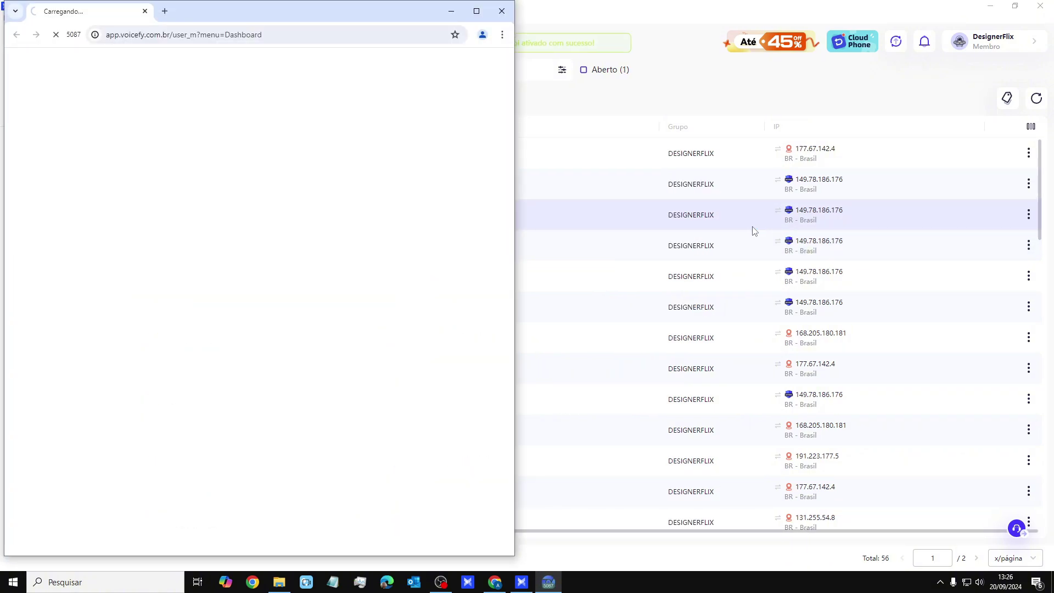
{"action": "left_click", "coordinate": [477, 11]}
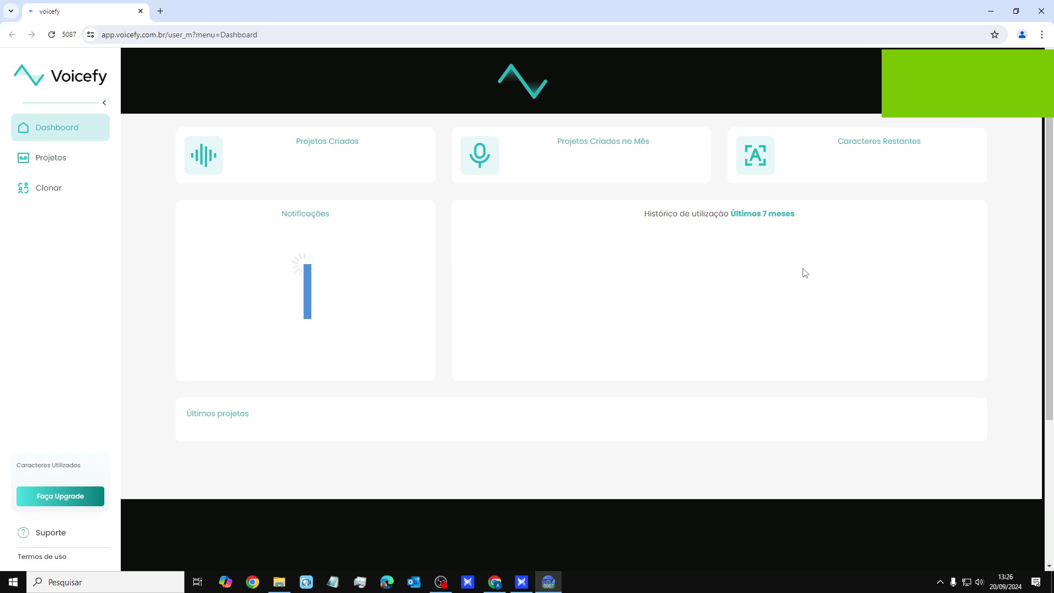
- View Voicefy's Projetos page and its Clonar voice-cloning page, and return to the project list
{"action": "left_click", "coordinate": [48, 159]}
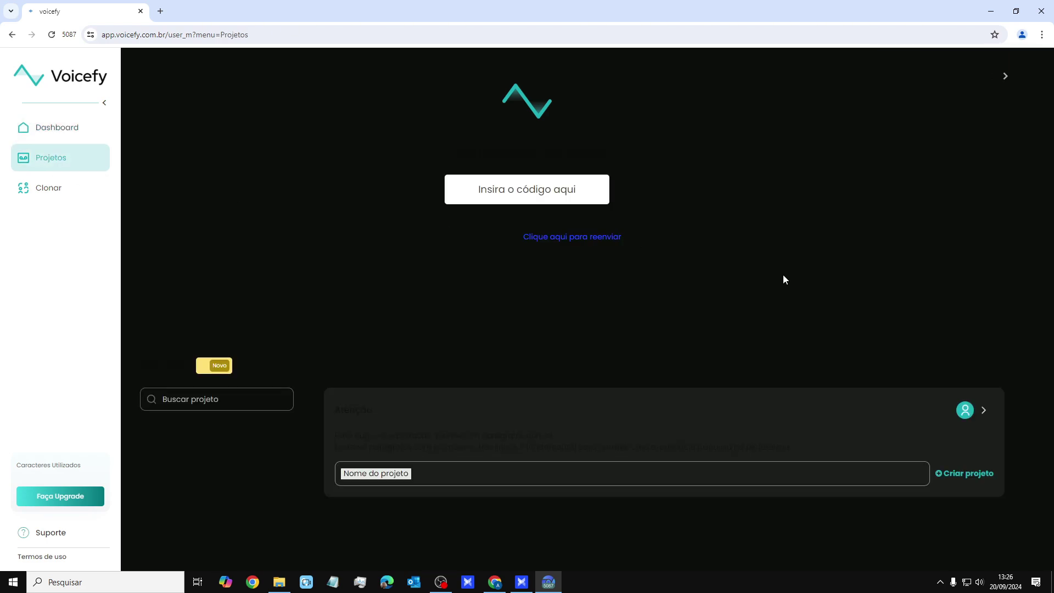
{"action": "left_click", "coordinate": [43, 187]}
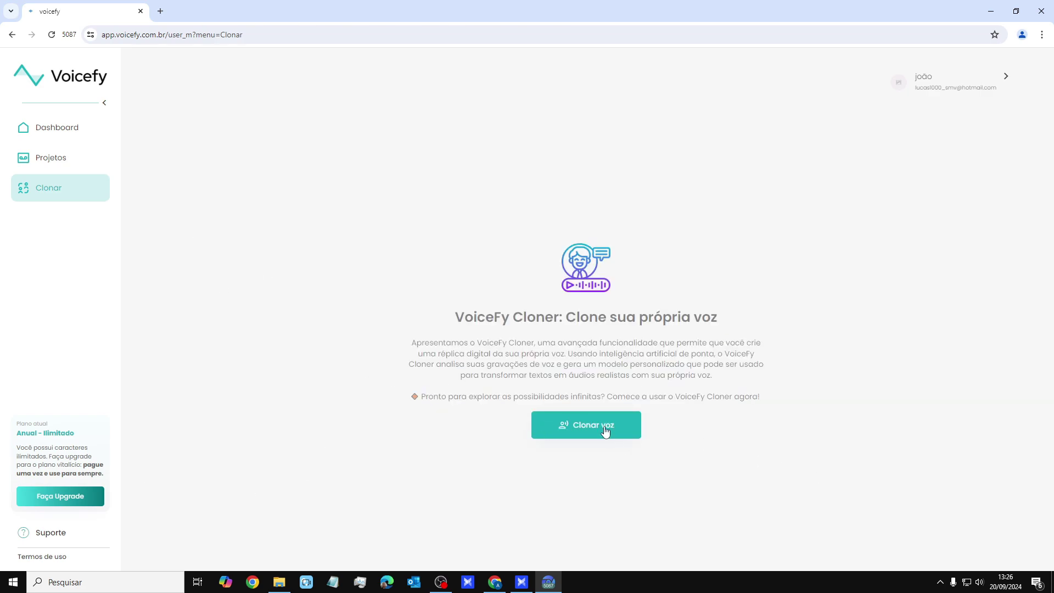
{"action": "left_click", "coordinate": [64, 165]}
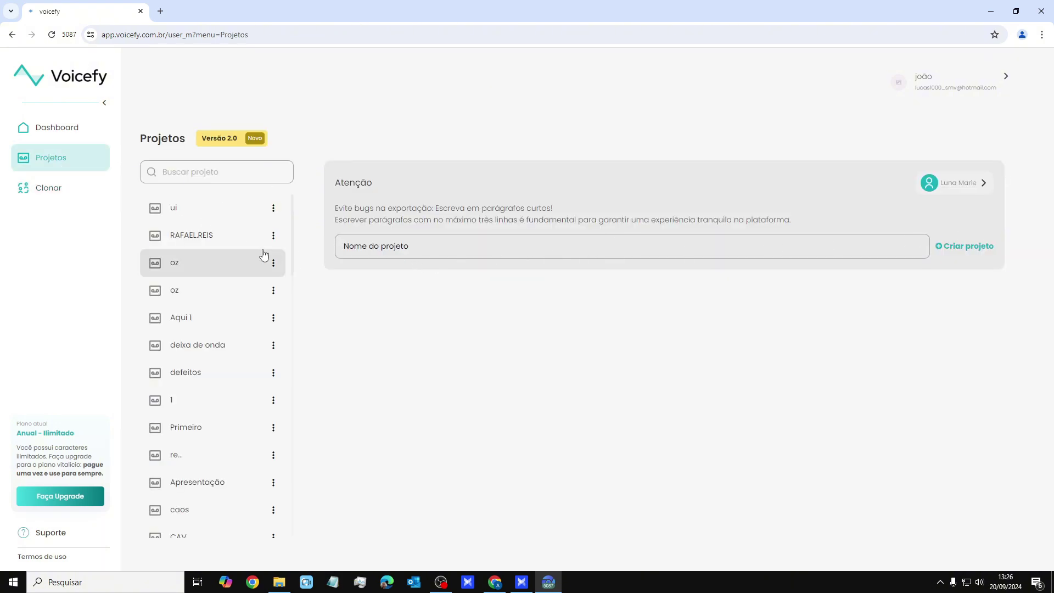
- Look through the existing projects "ui", the one below it and "deixa de onda", playing the second project's pizza audio briefly
{"action": "left_click", "coordinate": [202, 210]}
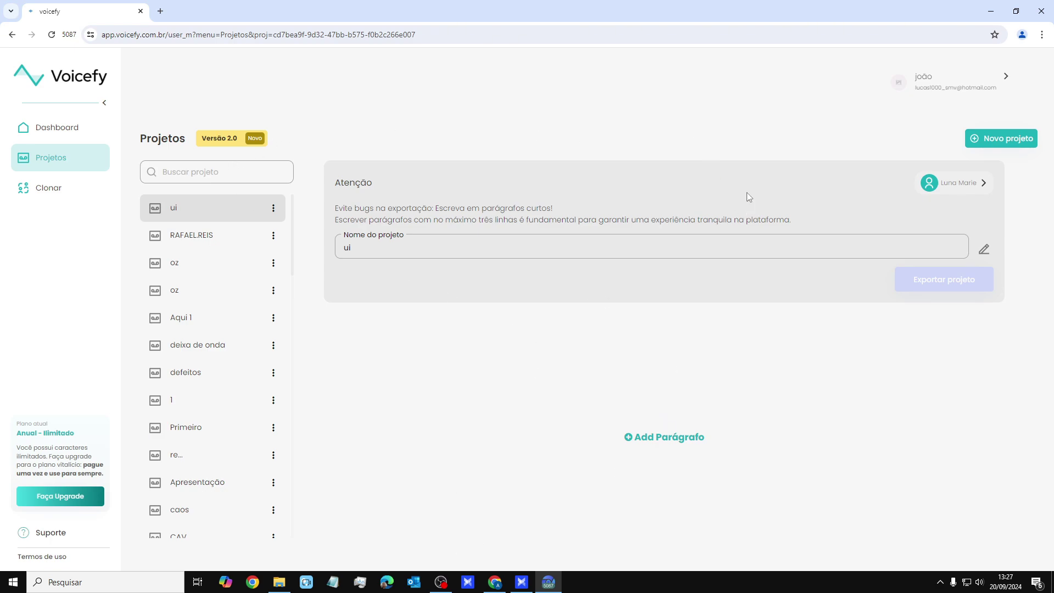
{"action": "left_click", "coordinate": [226, 235]}
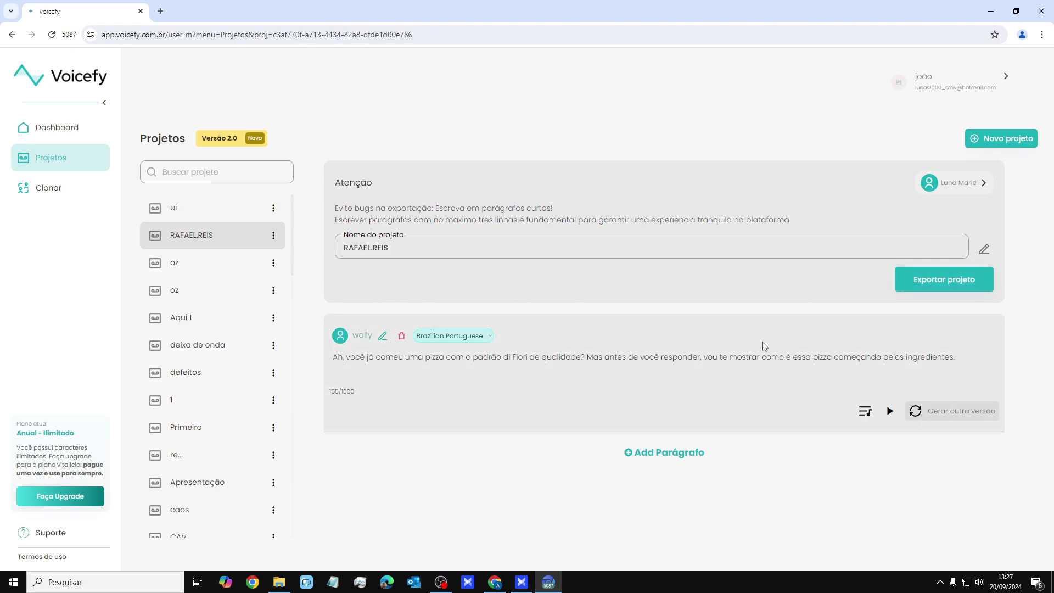
{"action": "left_click", "coordinate": [890, 412]}
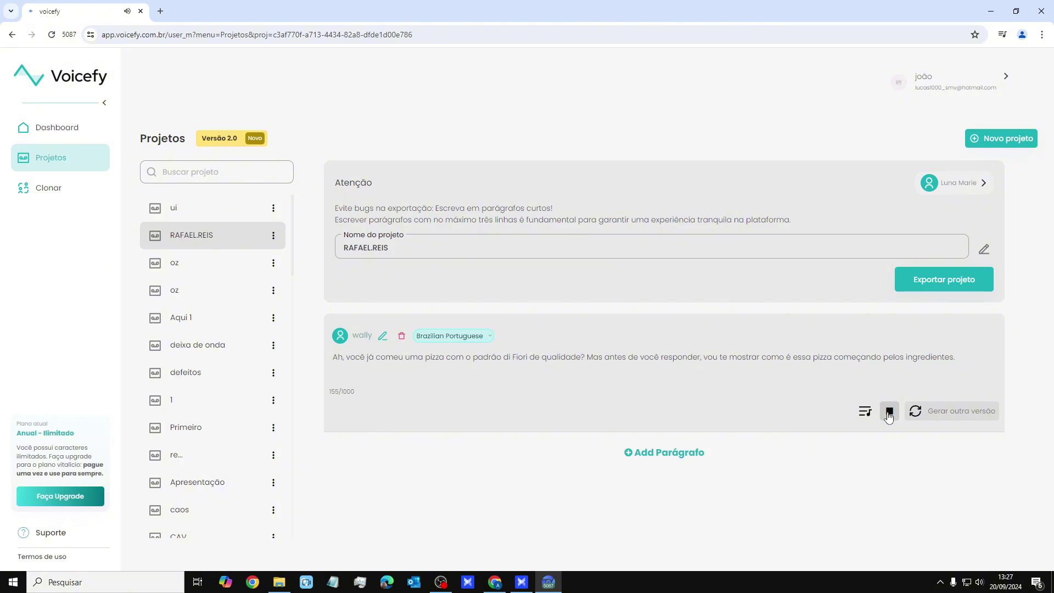
{"action": "left_click", "coordinate": [890, 412]}
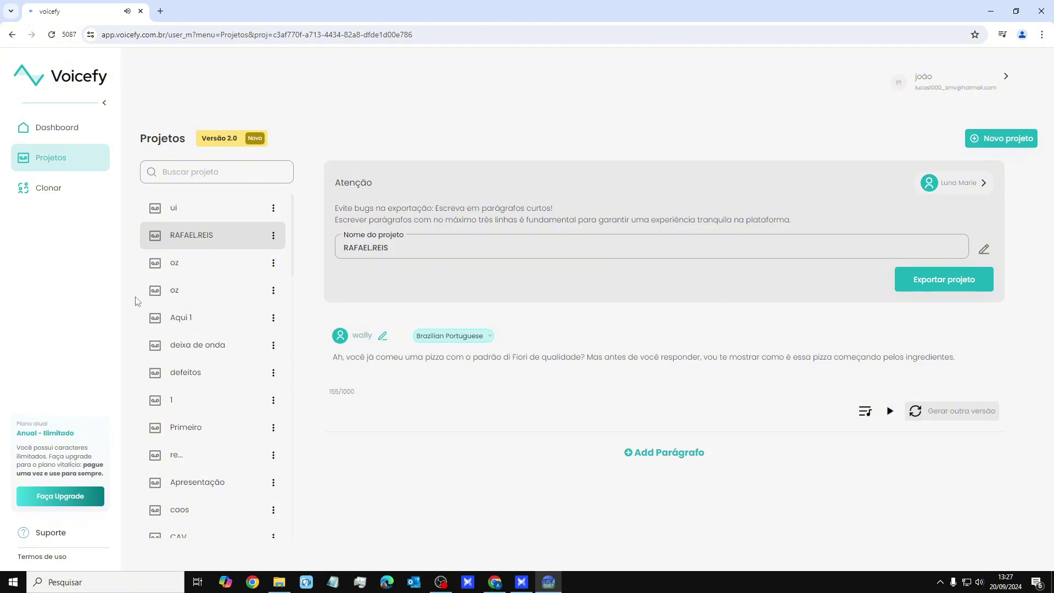
{"action": "left_click", "coordinate": [215, 351]}
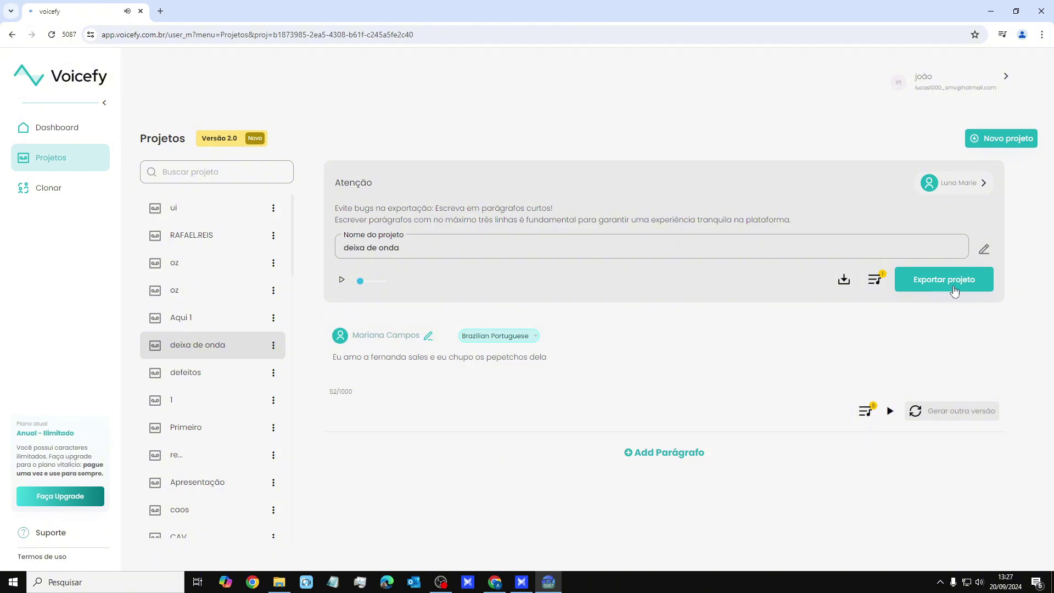
- Create a new project named "noticia" and assign the voice Cid 2 to its first paragraph
{"action": "left_click", "coordinate": [989, 146]}
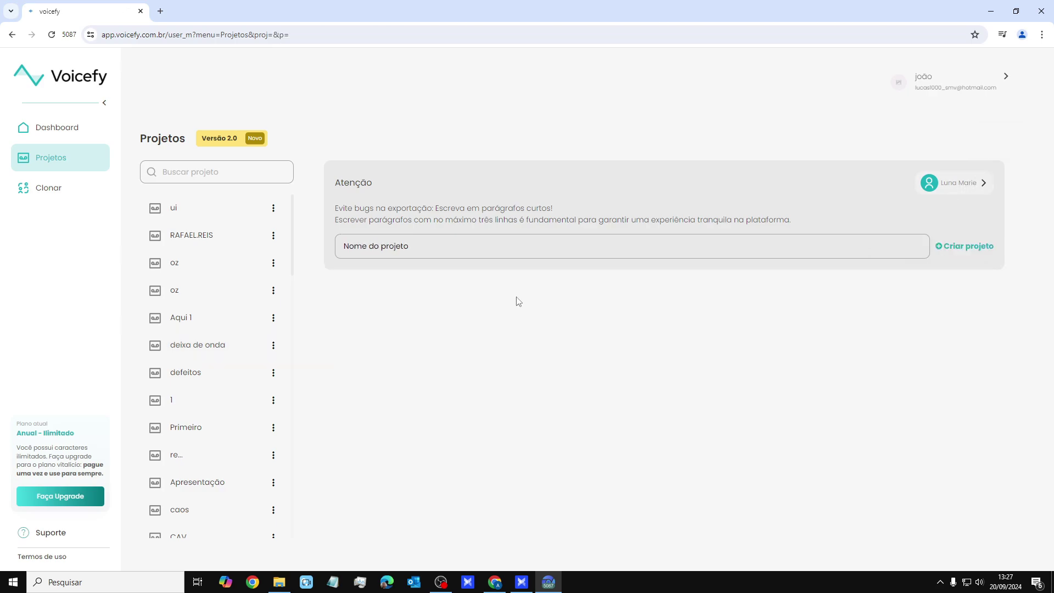
{"action": "left_click", "coordinate": [449, 246]}
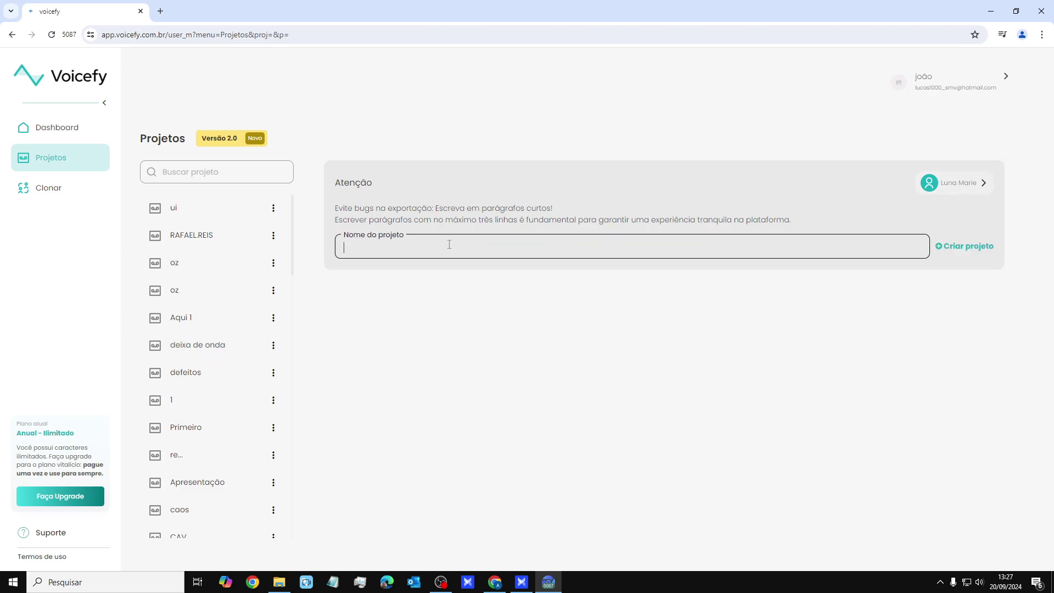
{"action": "type", "text": "noticia"}
{"action": "key", "text": "Return"}
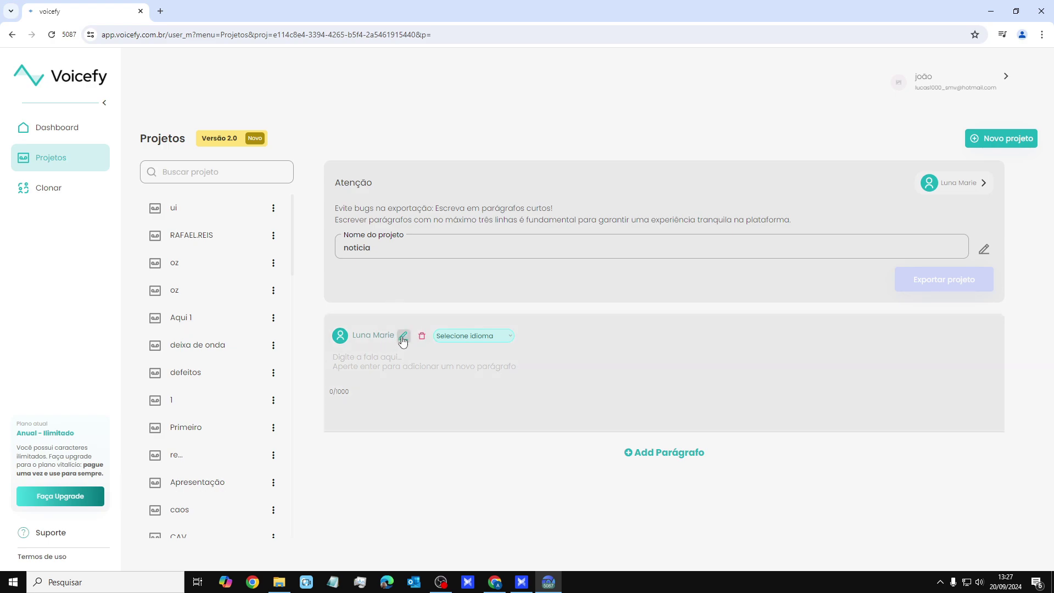
{"action": "left_click", "coordinate": [402, 339]}
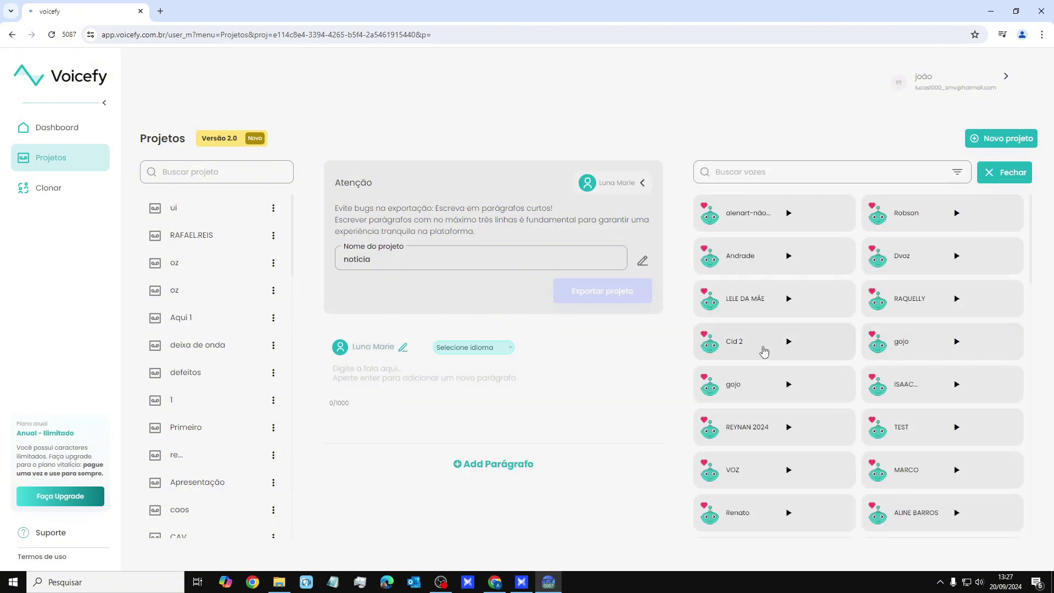
{"action": "left_click", "coordinate": [741, 348]}
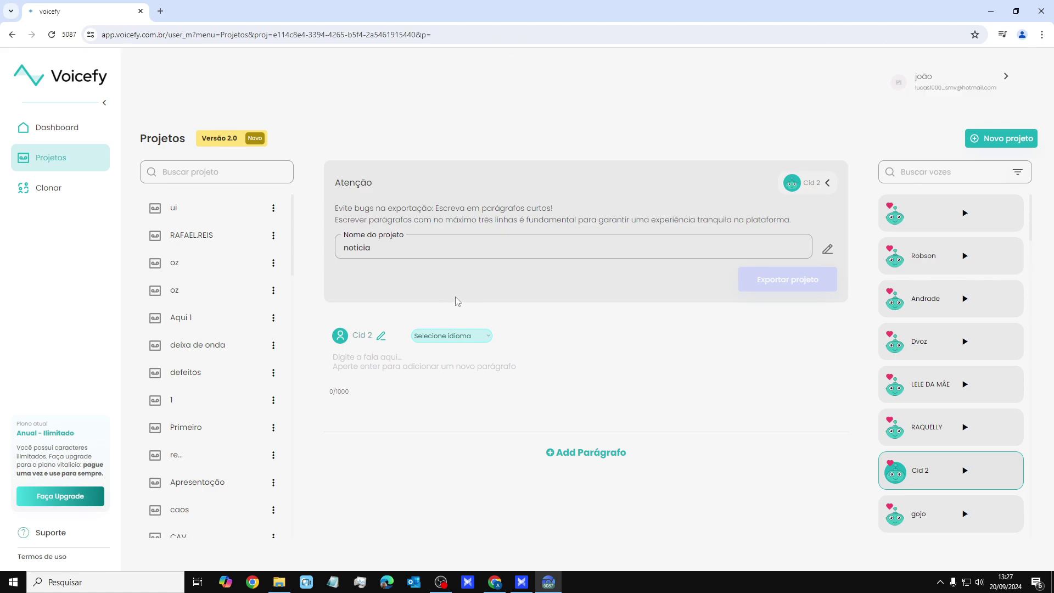
- Switch to Microsoft Edge, open the "Xou da Xuxa" news article about Bárbara Borges, and copy its first paragraph
{"action": "left_click", "coordinate": [387, 582]}
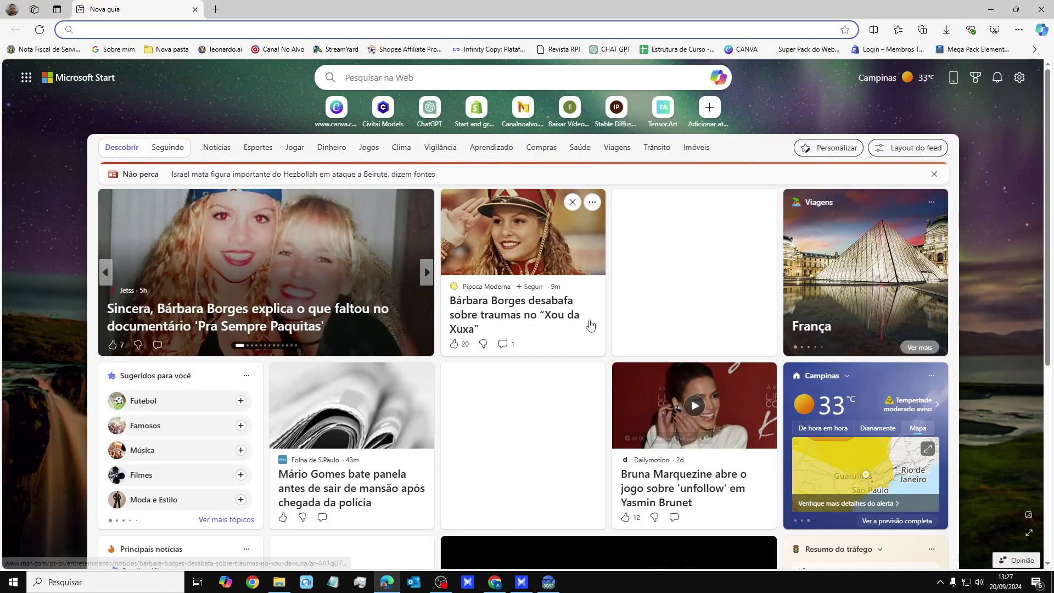
{"action": "left_click", "coordinate": [588, 325]}
{"action": "scroll", "coordinate": [643, 292], "scroll_direction": "down", "scroll_amount": 10}
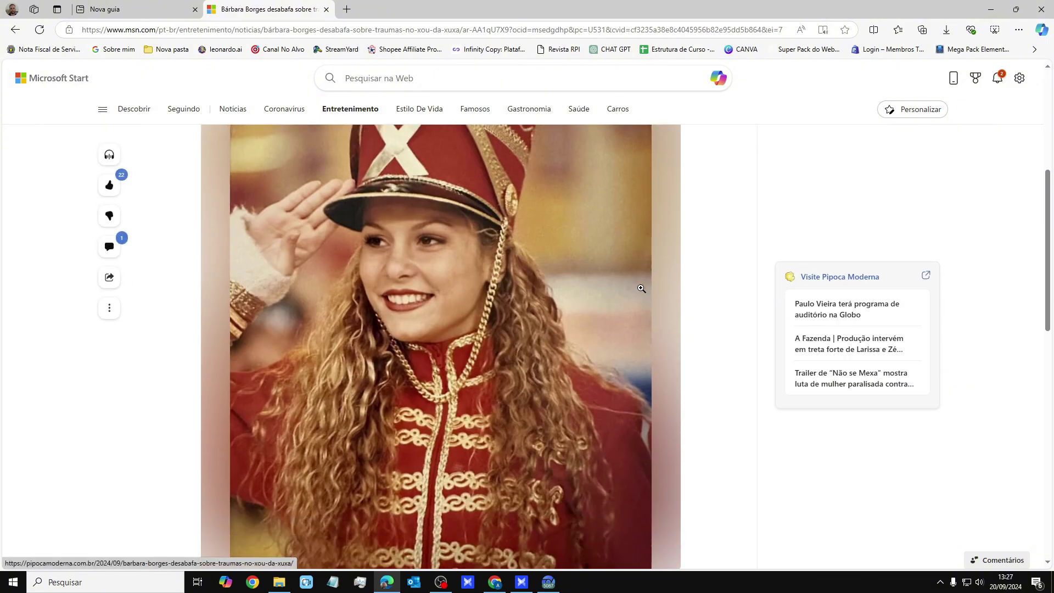
{"action": "scroll", "coordinate": [558, 324], "scroll_direction": "up", "scroll_amount": 5}
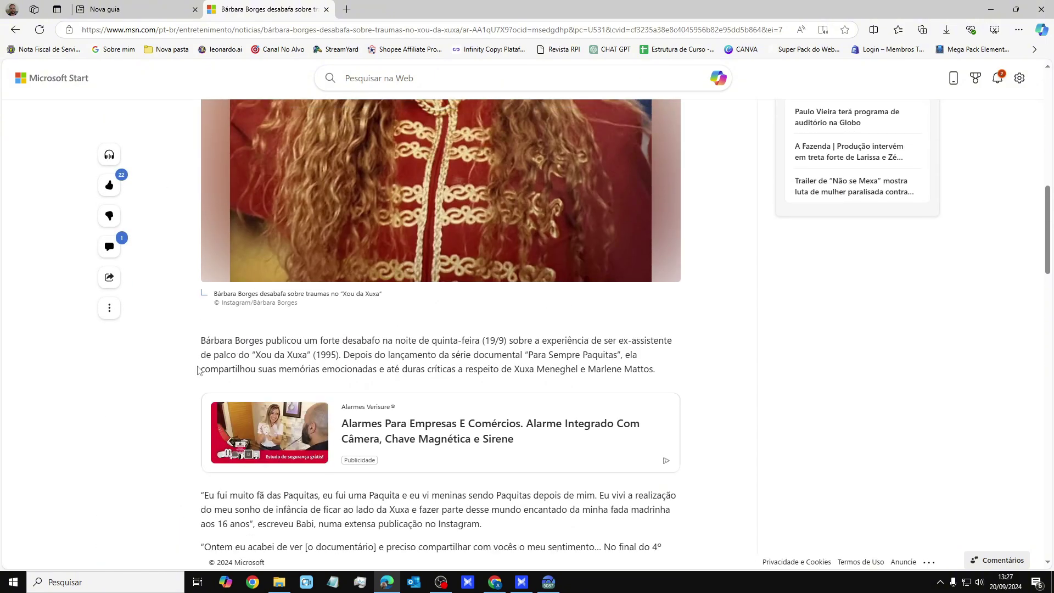
{"action": "left_click_drag", "start_coordinate": [201, 341], "coordinate": [656, 369]}
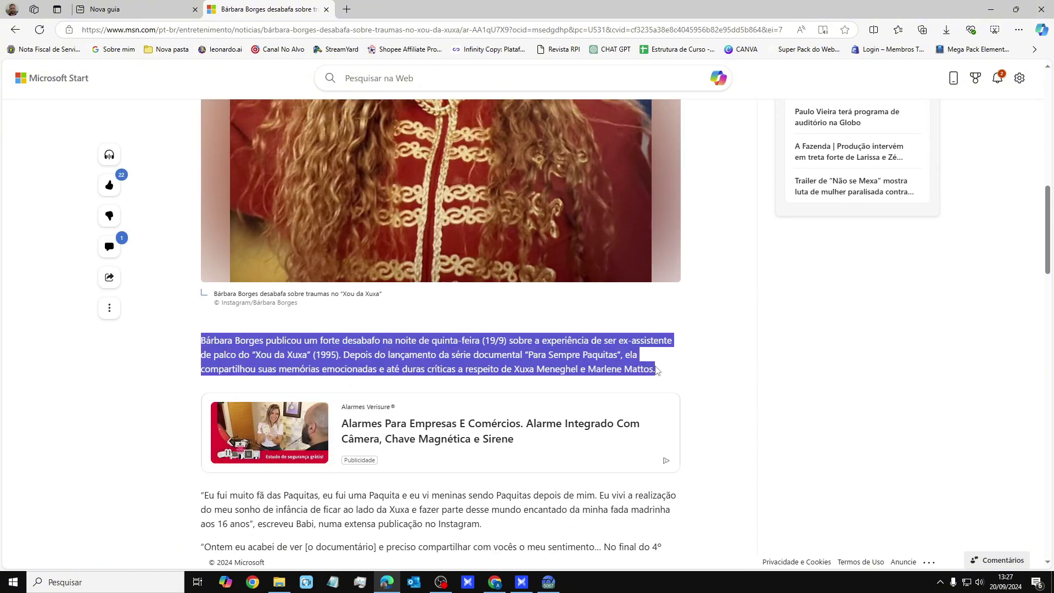
{"action": "key", "text": "ctrl+c"}
- Return to Voicefy and paste the copied news paragraph as the speech text of the "noticia" project
{"action": "left_click", "coordinate": [541, 585]}
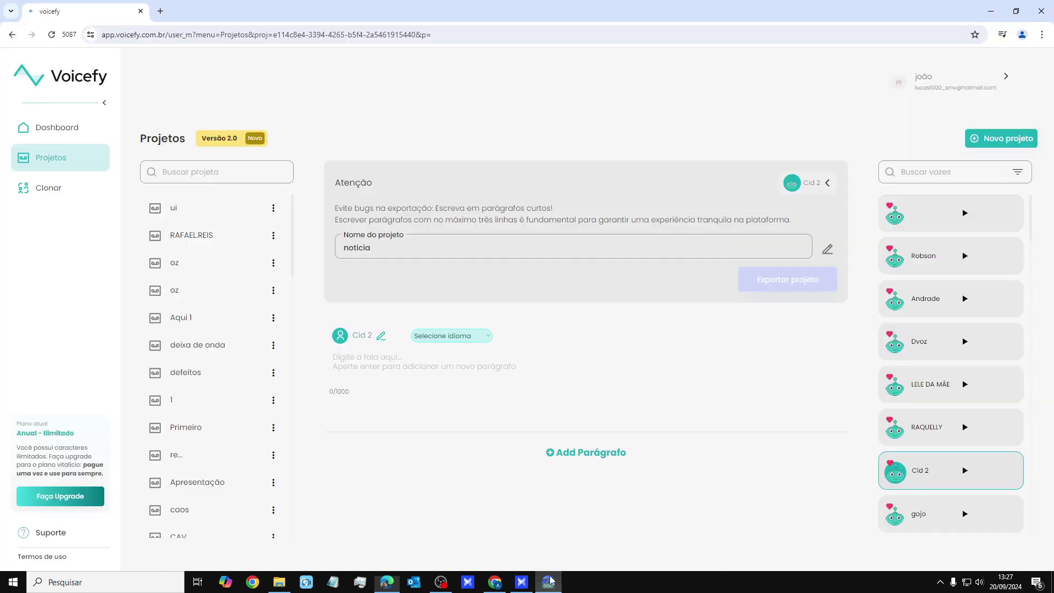
{"action": "left_click", "coordinate": [377, 371]}
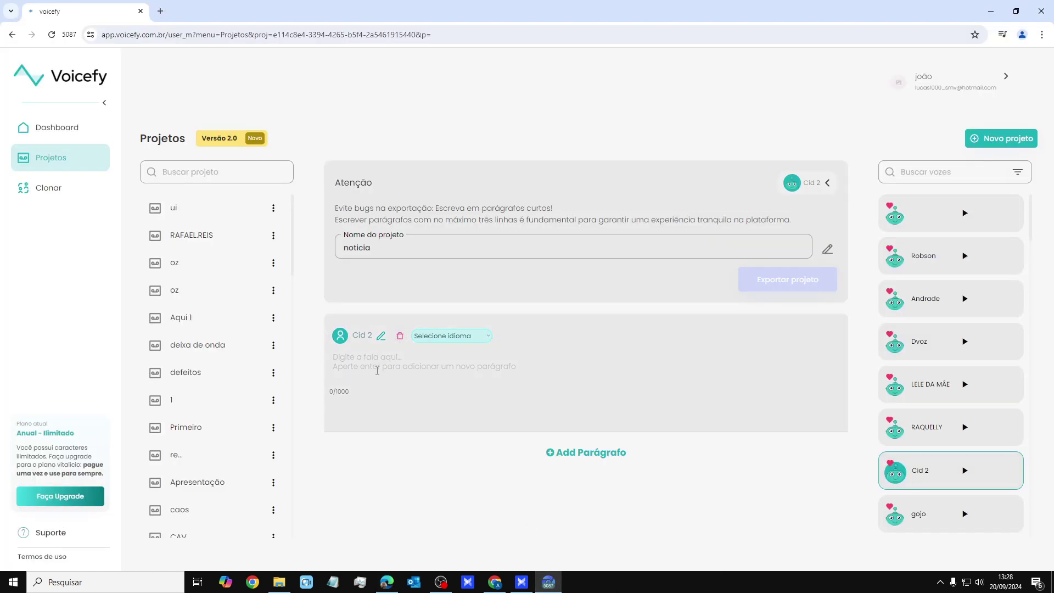
{"action": "key", "text": "ctrl+v"}
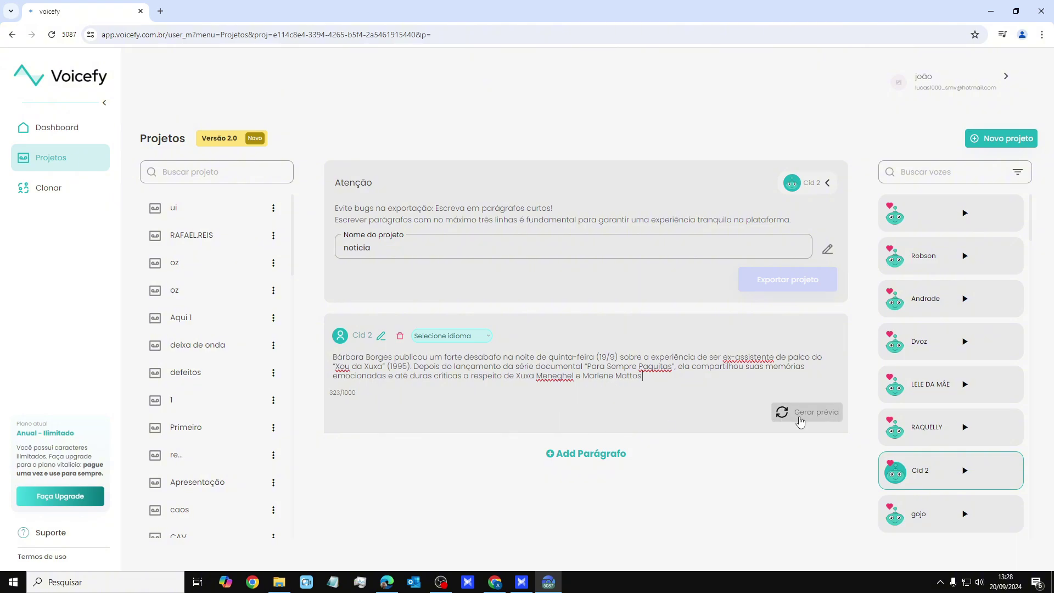
- Try to generate an audio preview of the pasted news paragraph without choosing a language
{"action": "left_click", "coordinate": [800, 422]}
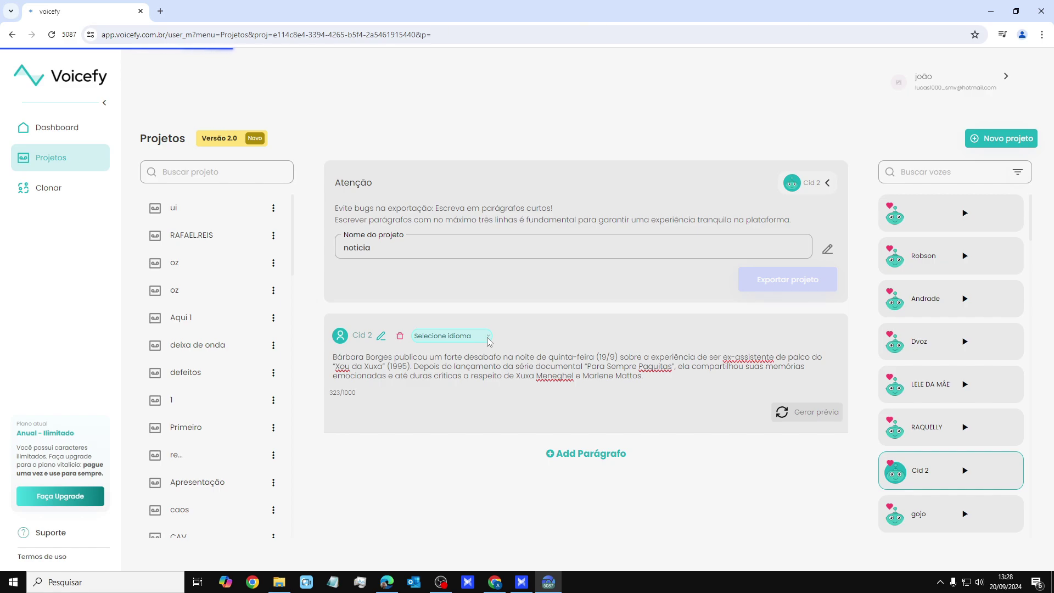
{"action": "left_click", "coordinate": [441, 582]}
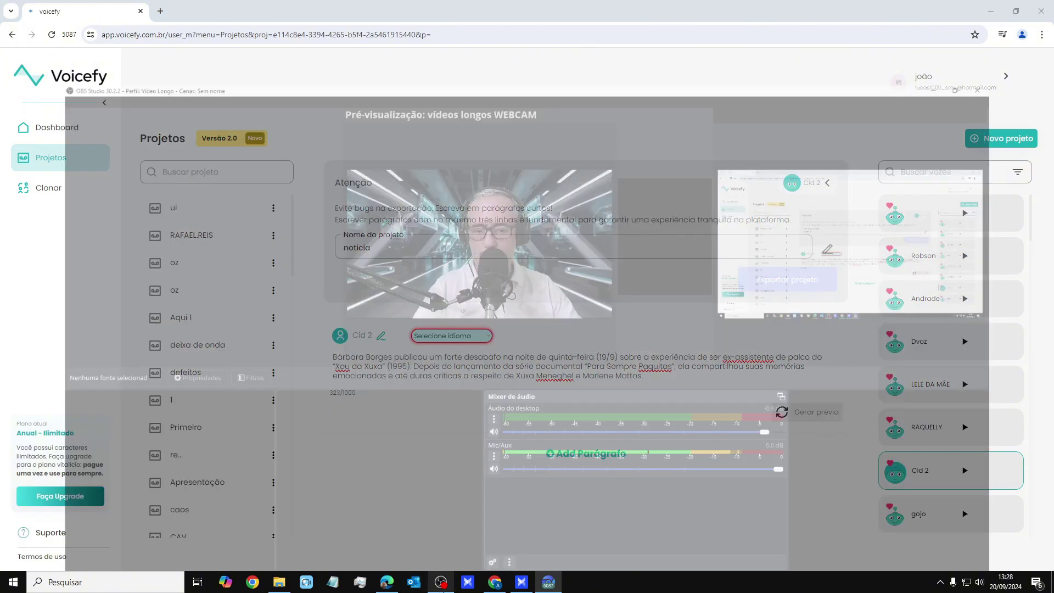
{"action": "left_click", "coordinate": [441, 582]}
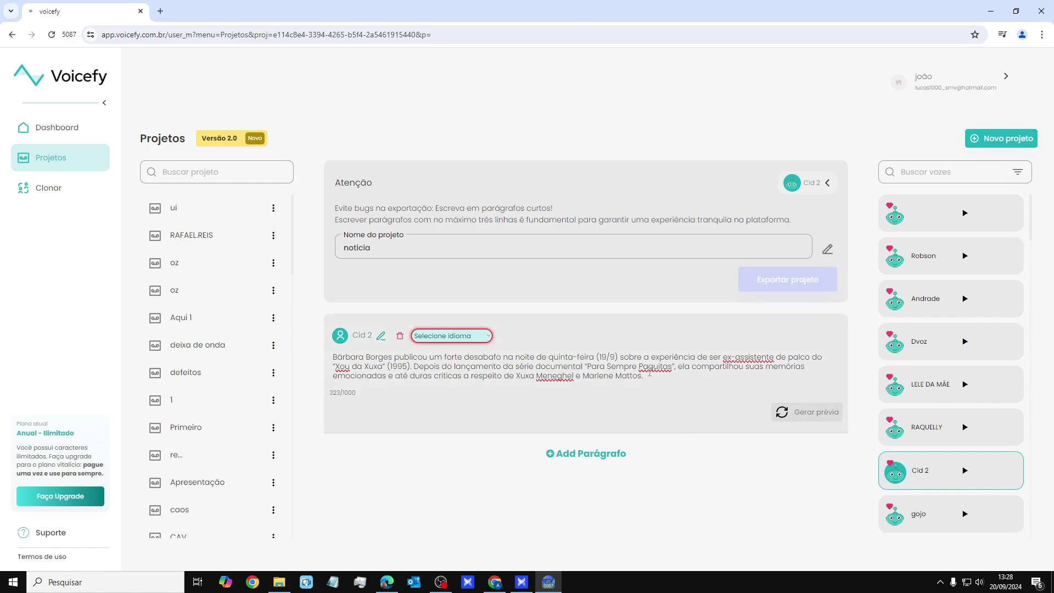
{"action": "left_click", "coordinate": [802, 418]}
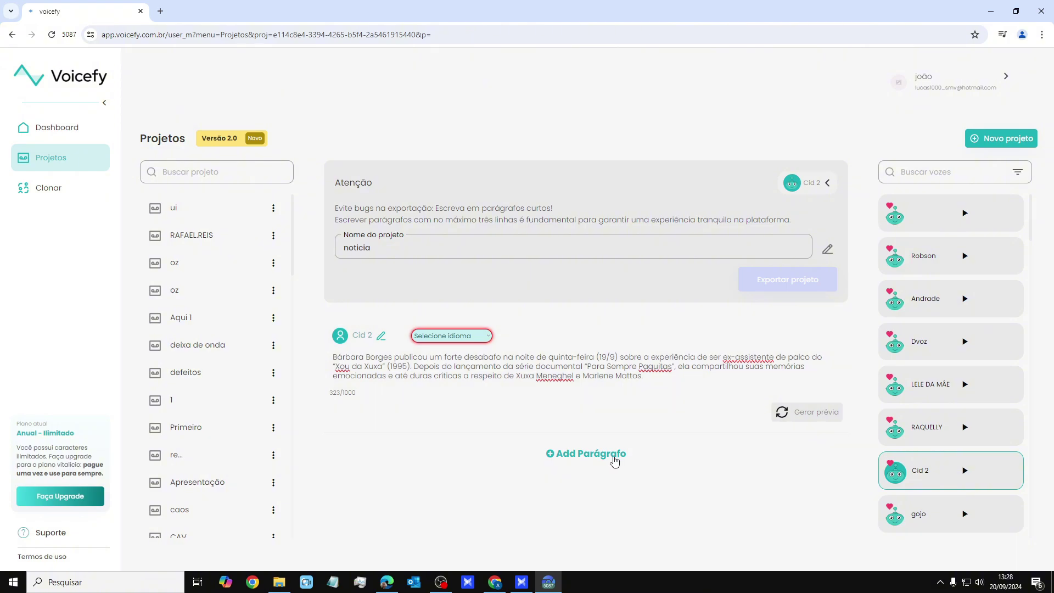
- Set the paragraph's language to Brazilian Portuguese and generate its audio preview
{"action": "left_click", "coordinate": [485, 340]}
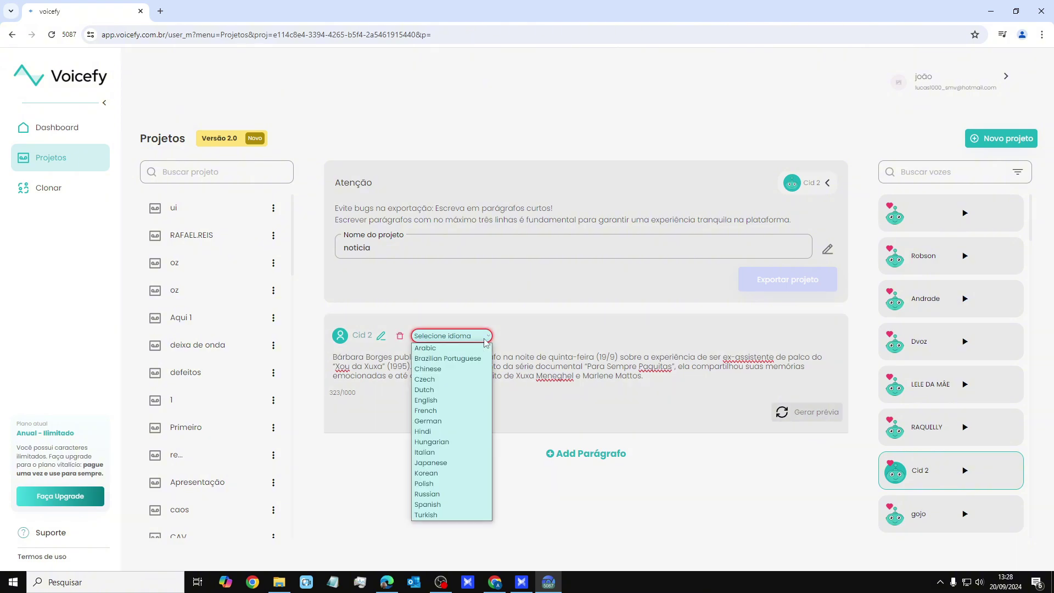
{"action": "left_click", "coordinate": [475, 358]}
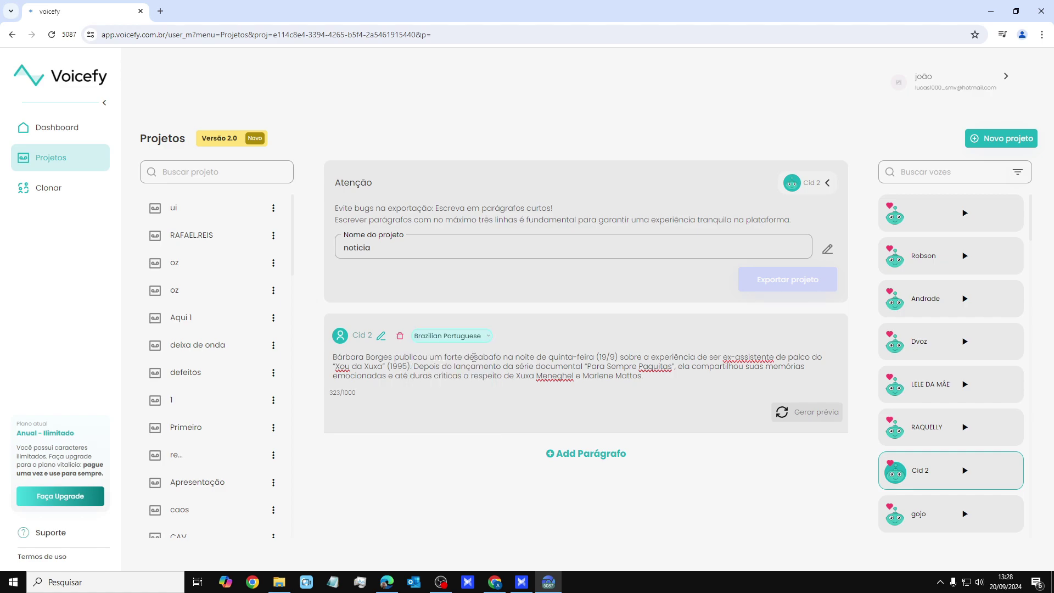
{"action": "left_click", "coordinate": [789, 421]}
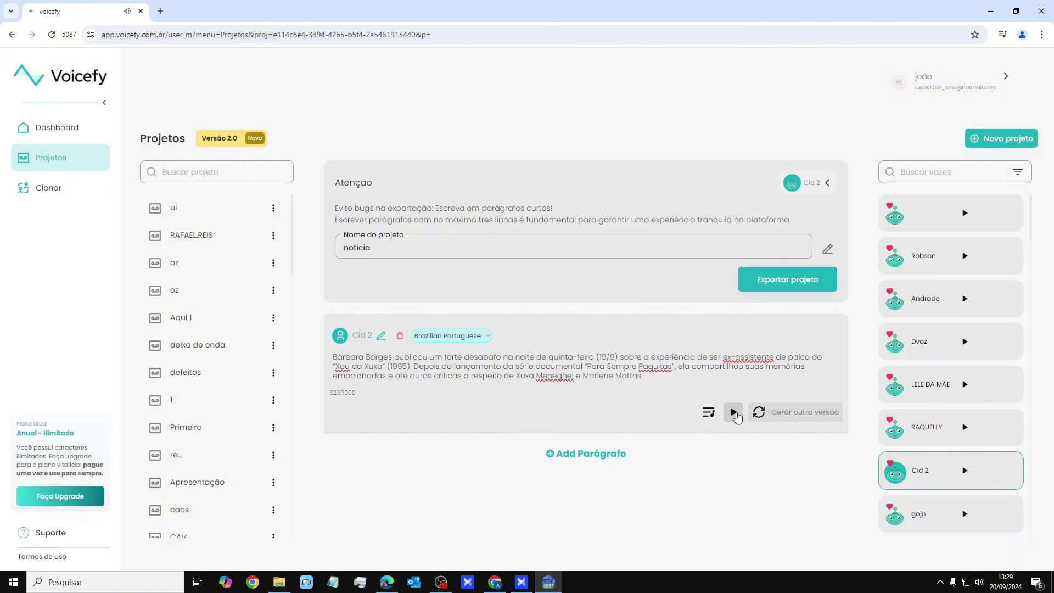
- Browse the available languages without changing the selection, and delete the news paragraph from the "noticia" project
{"action": "left_click", "coordinate": [484, 338]}
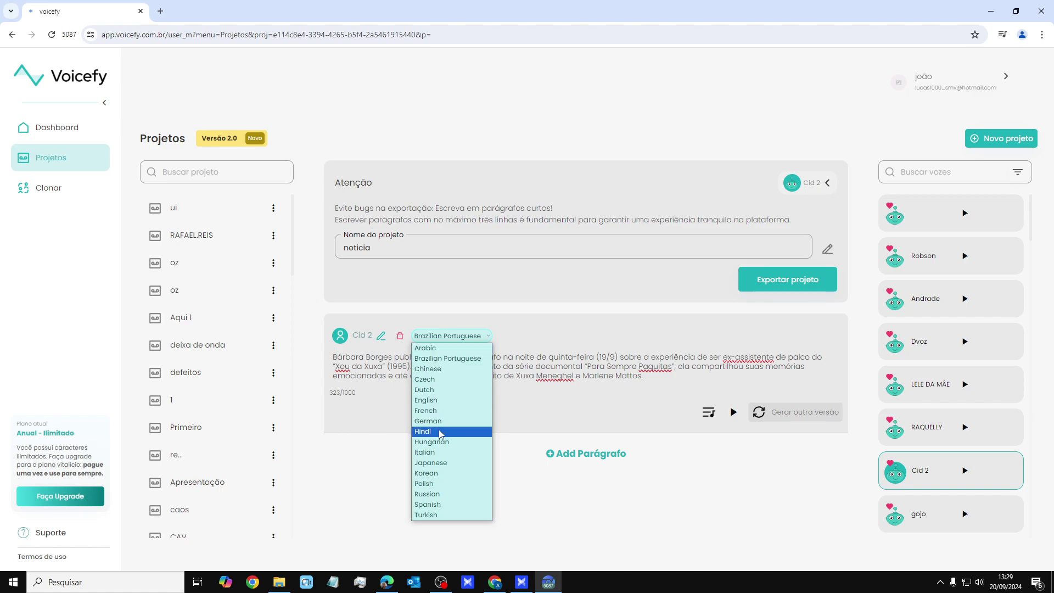
{"action": "left_click", "coordinate": [516, 319]}
{"action": "left_click", "coordinate": [399, 337]}
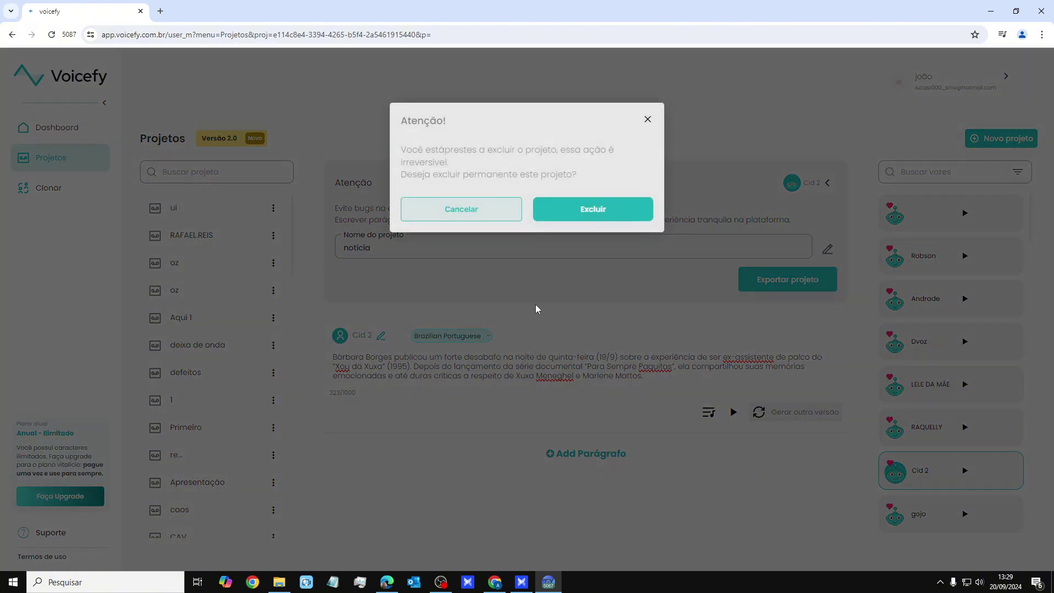
{"action": "left_click", "coordinate": [595, 213]}
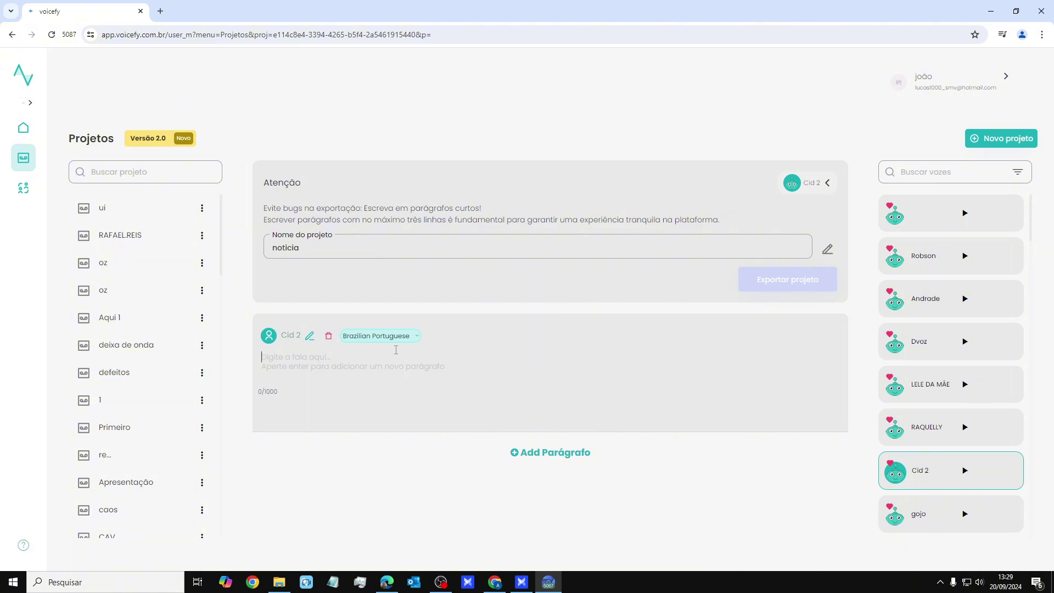
- Paste the news text into the empty paragraph, keeping Brazilian Portuguese, and generate a new audio preview
{"action": "left_click", "coordinate": [417, 336]}
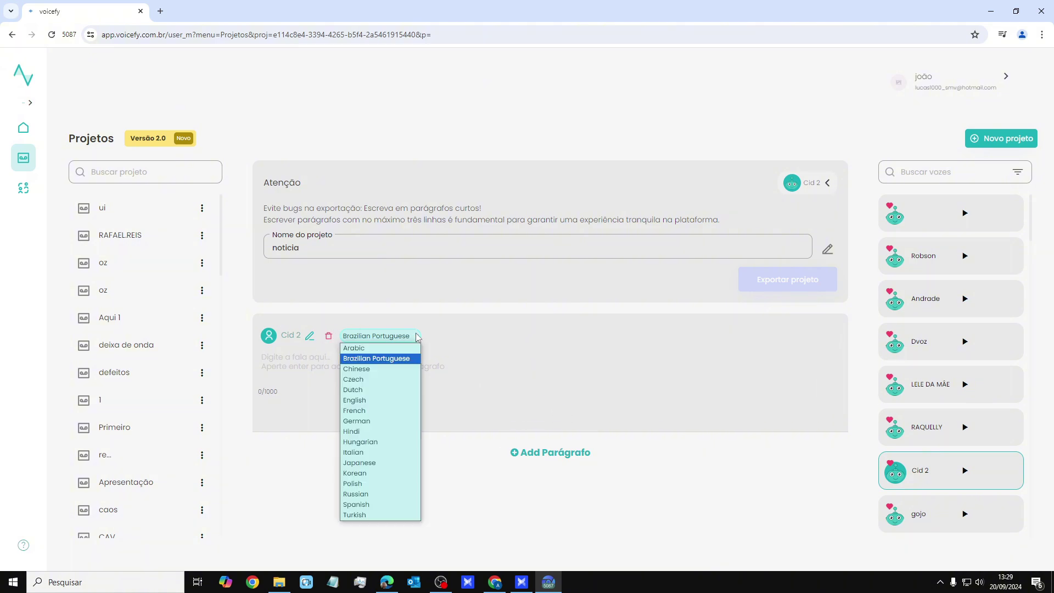
{"action": "left_click", "coordinate": [477, 368]}
{"action": "key", "text": "ctrl+v"}
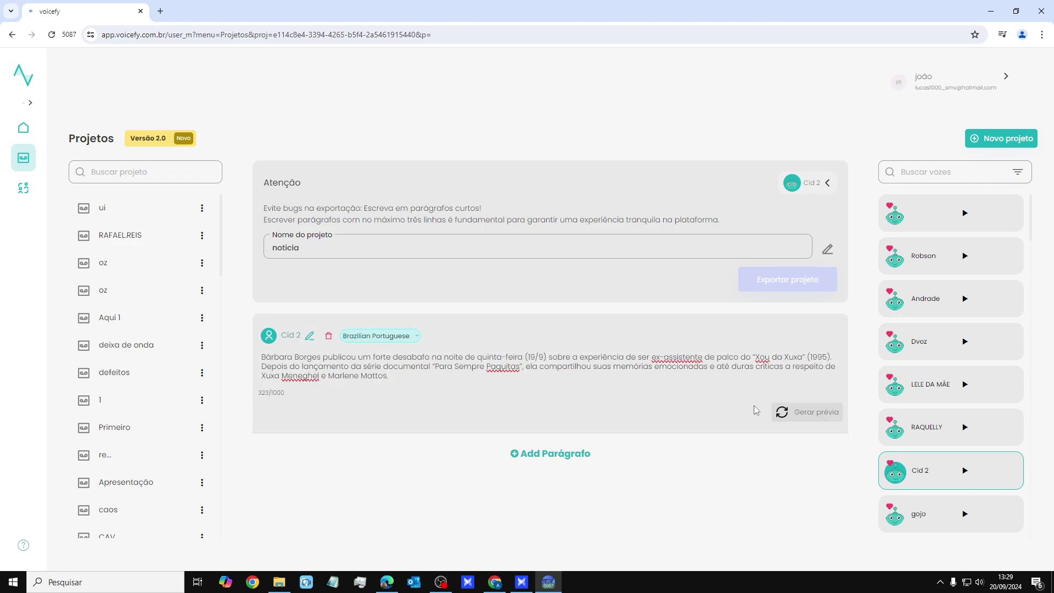
{"action": "left_click", "coordinate": [798, 423]}
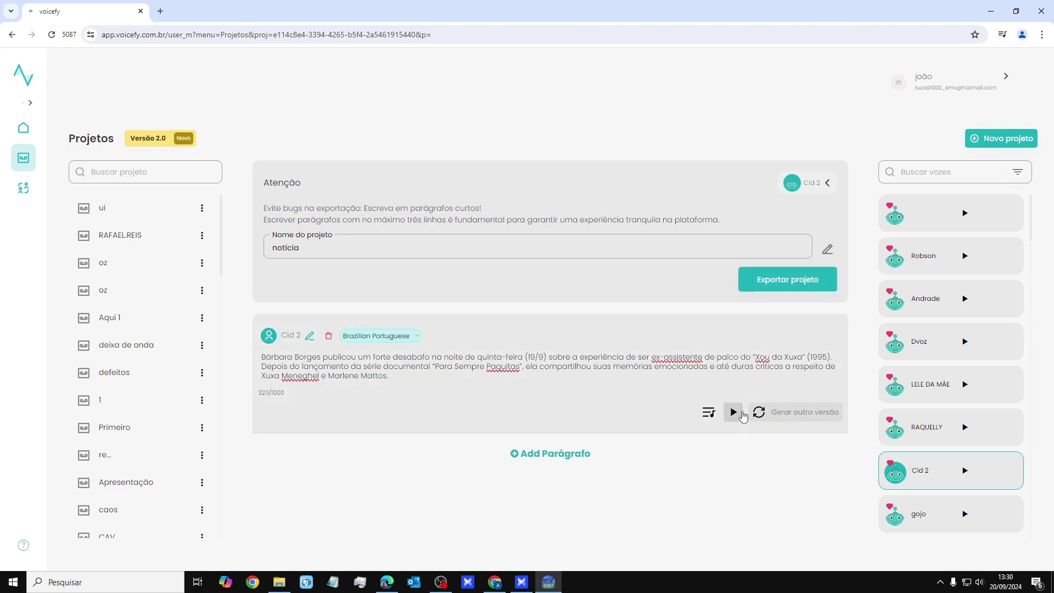
- Play the paragraph's generated preview from its list of previews and open the downloadable audio file, closing both when done
{"action": "left_click", "coordinate": [710, 414]}
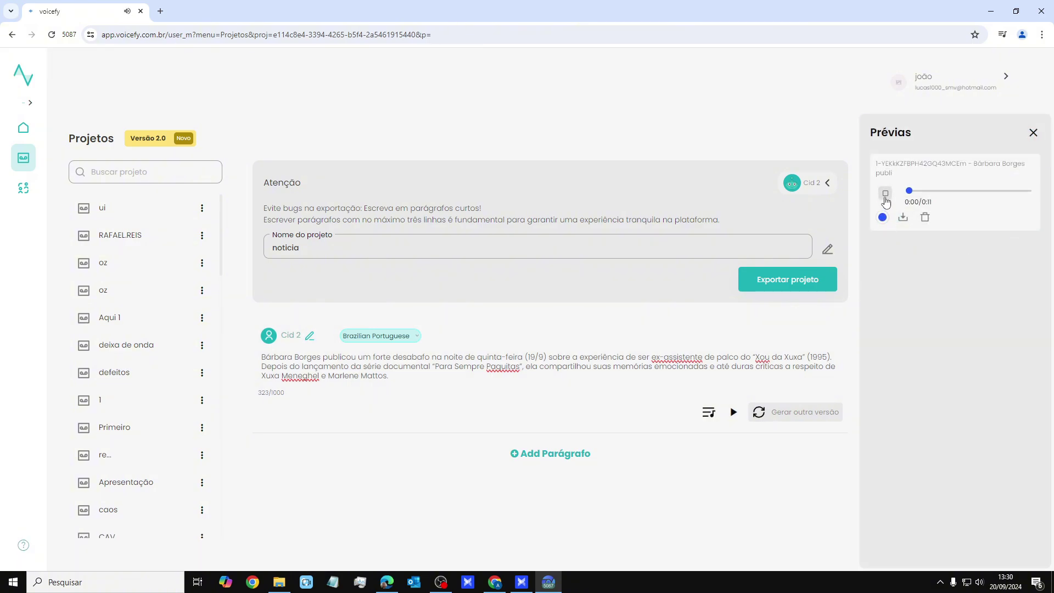
{"action": "left_click", "coordinate": [903, 217]}
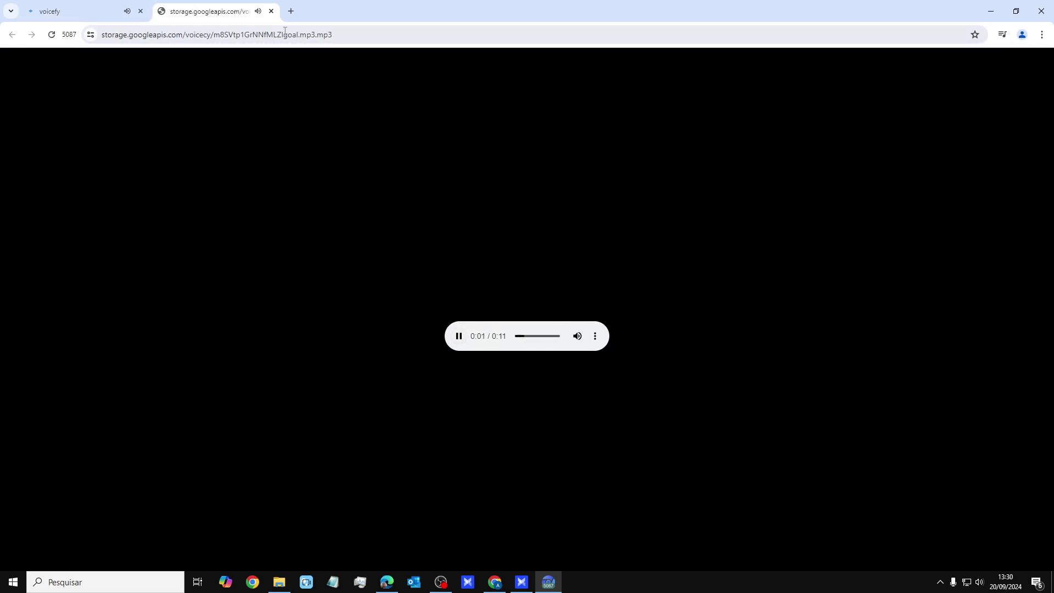
{"action": "left_click", "coordinate": [271, 12]}
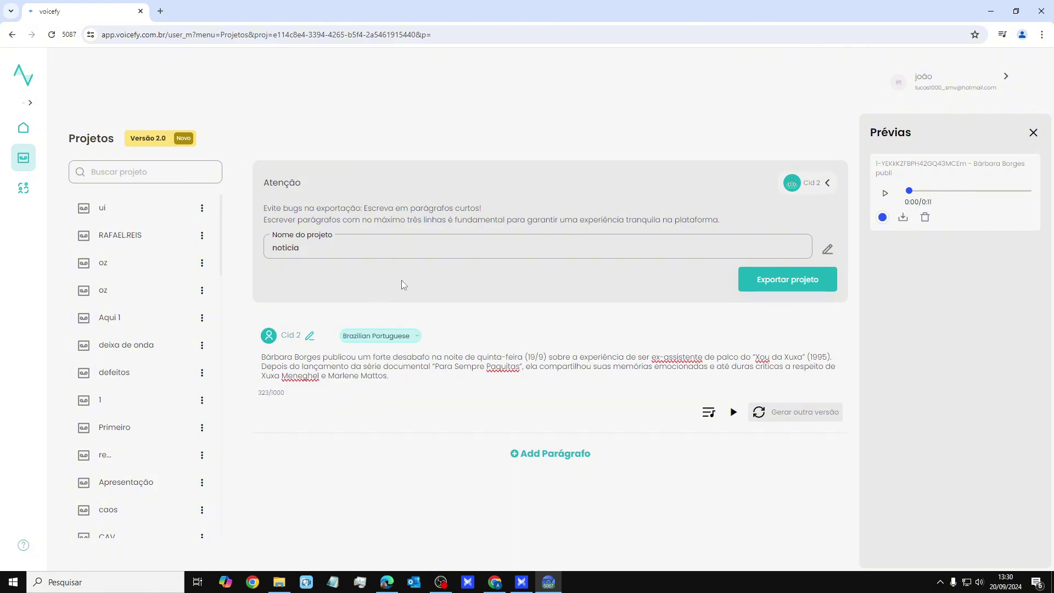
{"action": "left_click", "coordinate": [1035, 134]}
- Create another new project named "noticia"
{"action": "left_click", "coordinate": [1020, 138]}
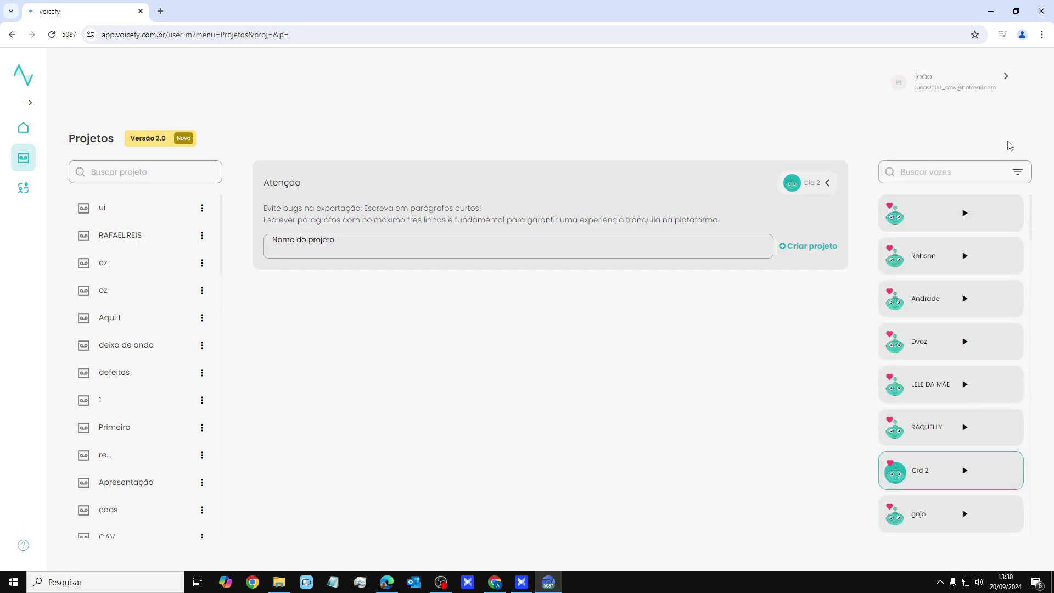
{"action": "left_click", "coordinate": [416, 243]}
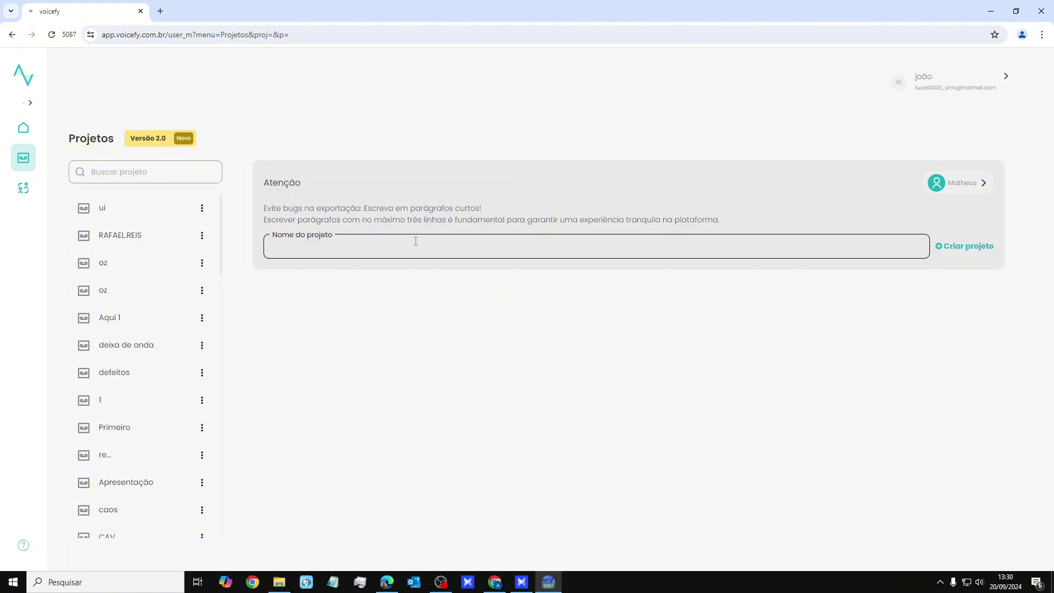
{"action": "type", "text": "noticia"}
{"action": "left_click", "coordinate": [980, 247]}
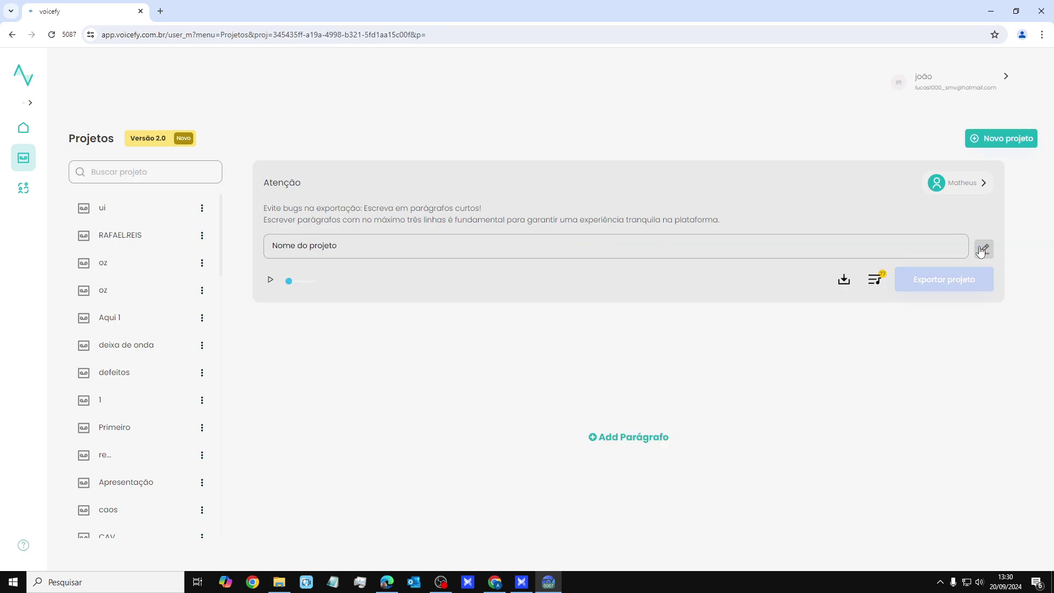
- Paste the copied Bárbara Borges news paragraph as the project's first speech text and add a second paragraph
{"action": "left_click", "coordinate": [982, 184]}
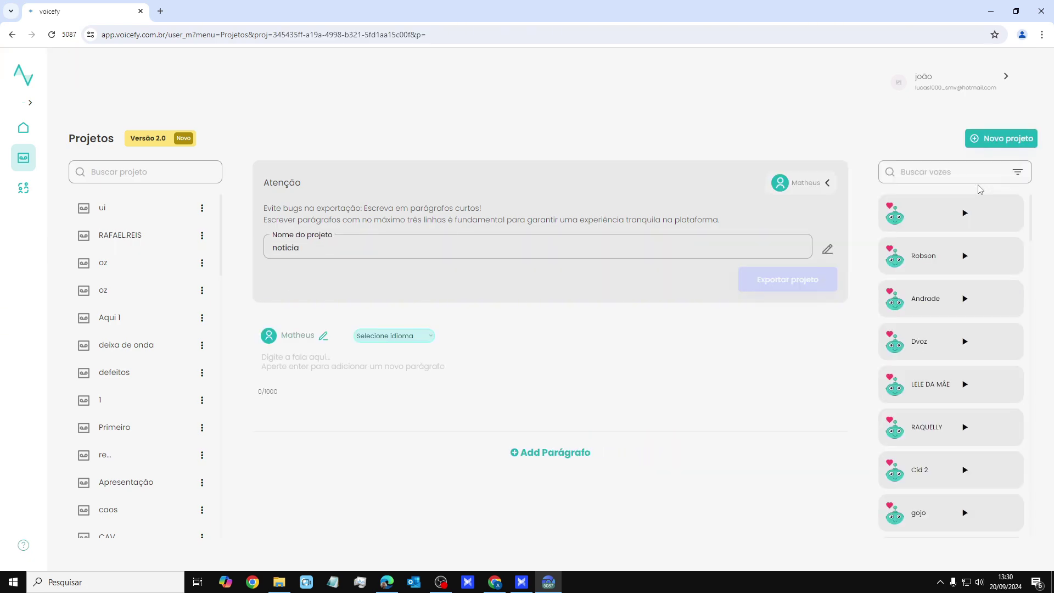
{"action": "left_click", "coordinate": [826, 192]}
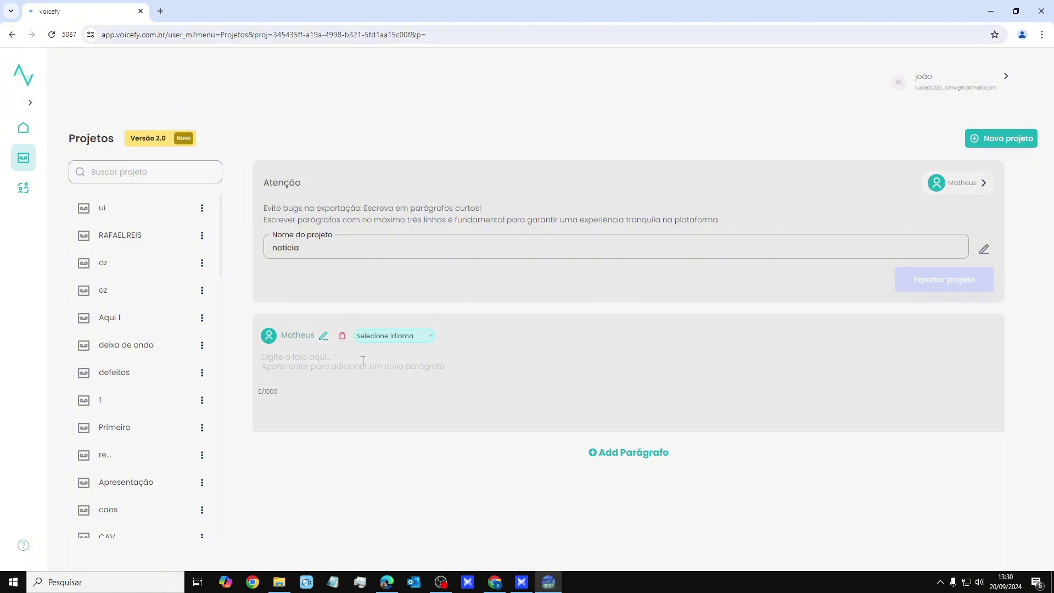
{"action": "type", "text": "Bárbara Borges publicou um forte desabafo na noite de quinta-feira (19/9) sobre a experiência de ser ex-assistente de palco do \"Xou da Xuxa\" (1995). Depois do lançamento da série documental \"Para Sempre Paquitas\", ela compartilhou suas memórias emocionadas e até duras críticas a respeito de Xuxa Meneghel e Marlene Mattos."}
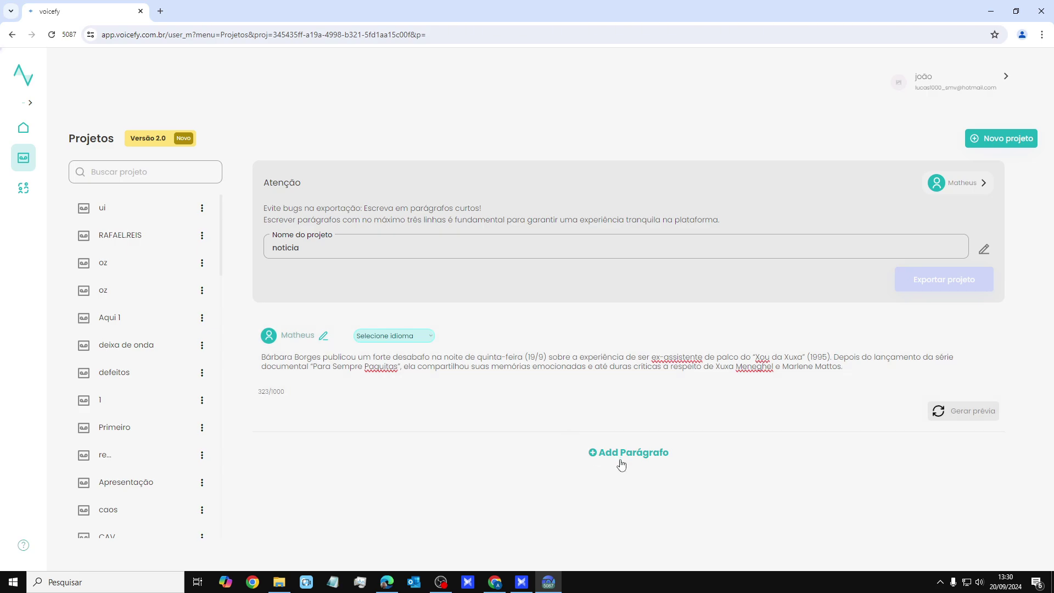
- Switch to Microsoft Edge and copy the quote from "Eu fui muito fã das Paquitas" to "aos 16 anos" in the article
{"action": "left_click", "coordinate": [392, 586]}
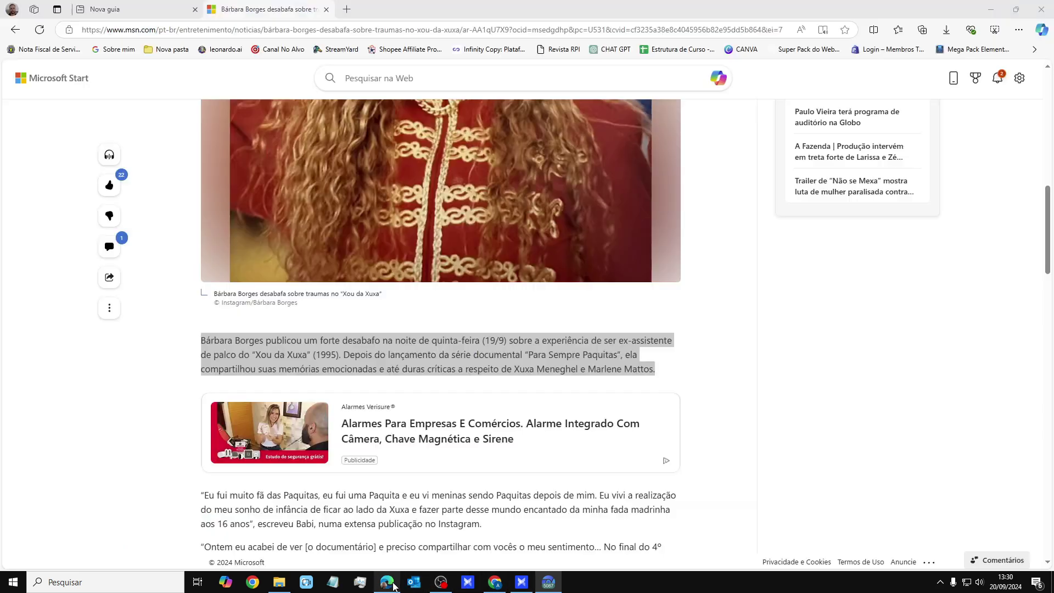
{"action": "scroll", "coordinate": [440, 329], "scroll_direction": "down", "scroll_amount": 3}
{"action": "left_click_drag", "start_coordinate": [195, 331], "coordinate": [254, 363]}
{"action": "key", "text": "ctrl+c"}
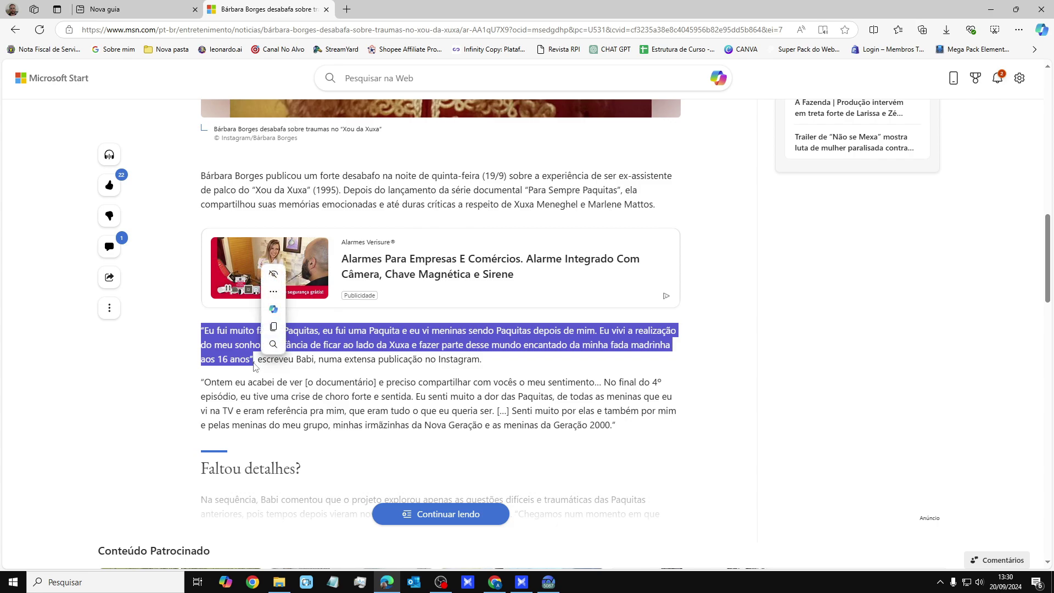
- Return to Voicefy and paste the copied Paquitas quote as the second paragraph's speech text
{"action": "left_click", "coordinate": [549, 582]}
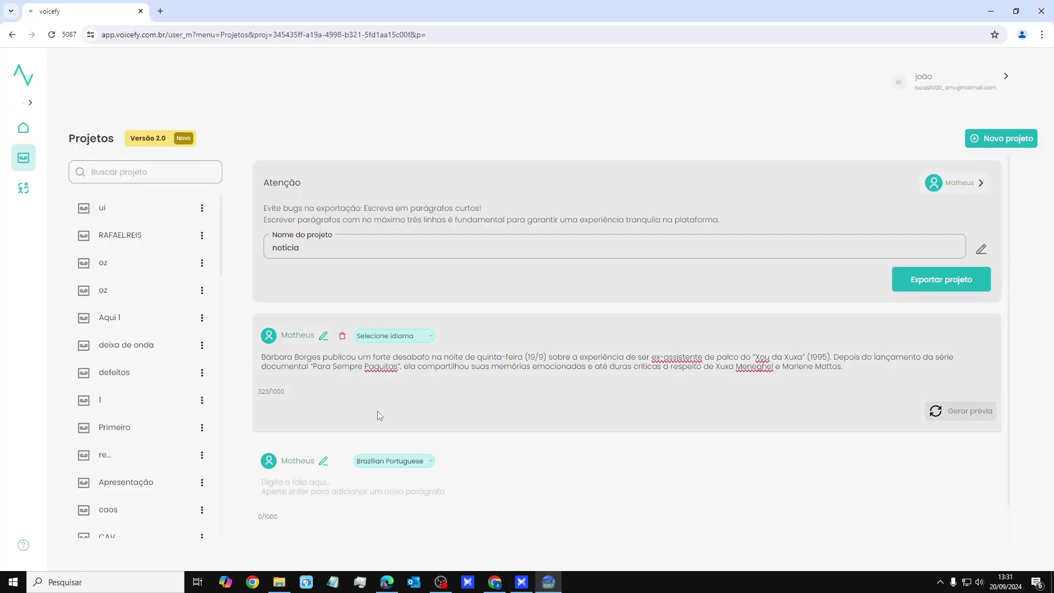
{"action": "left_click", "coordinate": [339, 488]}
{"action": "key", "text": "ctrl+v"}
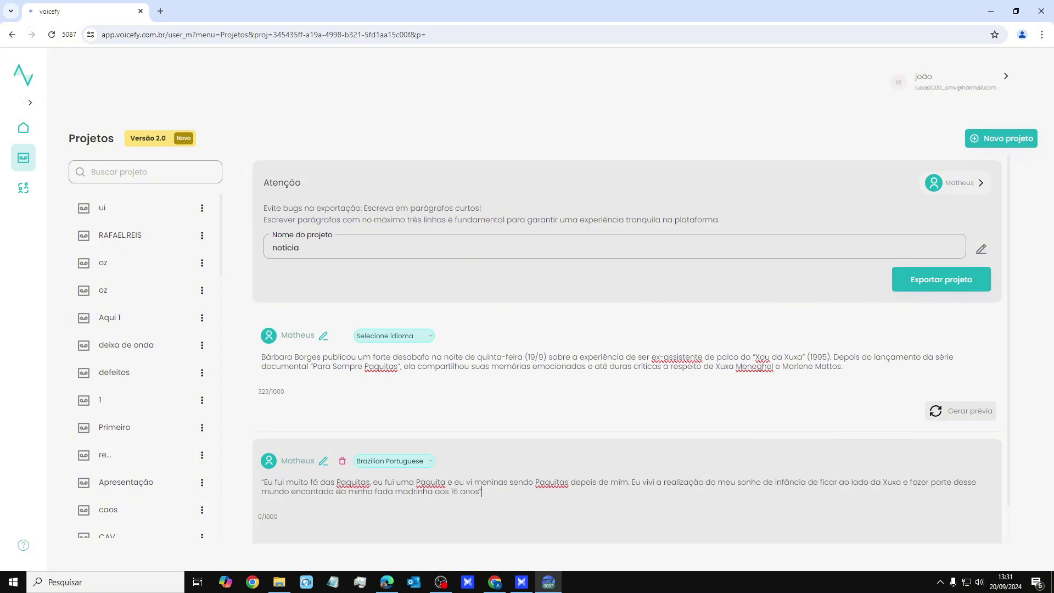
- Assign the voice Cid 2 to the first paragraph
{"action": "scroll", "coordinate": [344, 383], "scroll_direction": "down", "scroll_amount": 1}
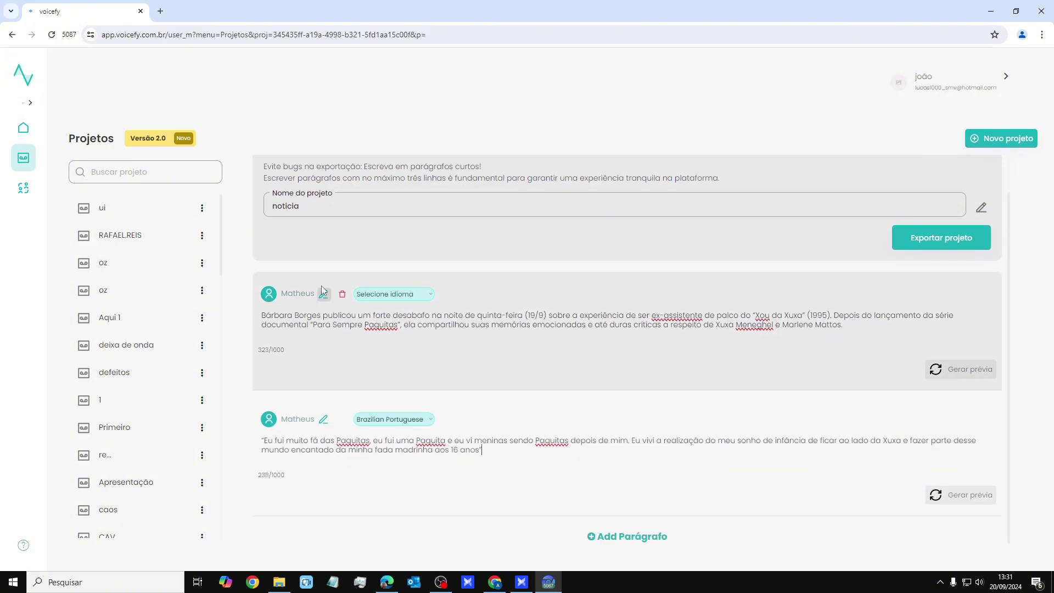
{"action": "left_click", "coordinate": [324, 294]}
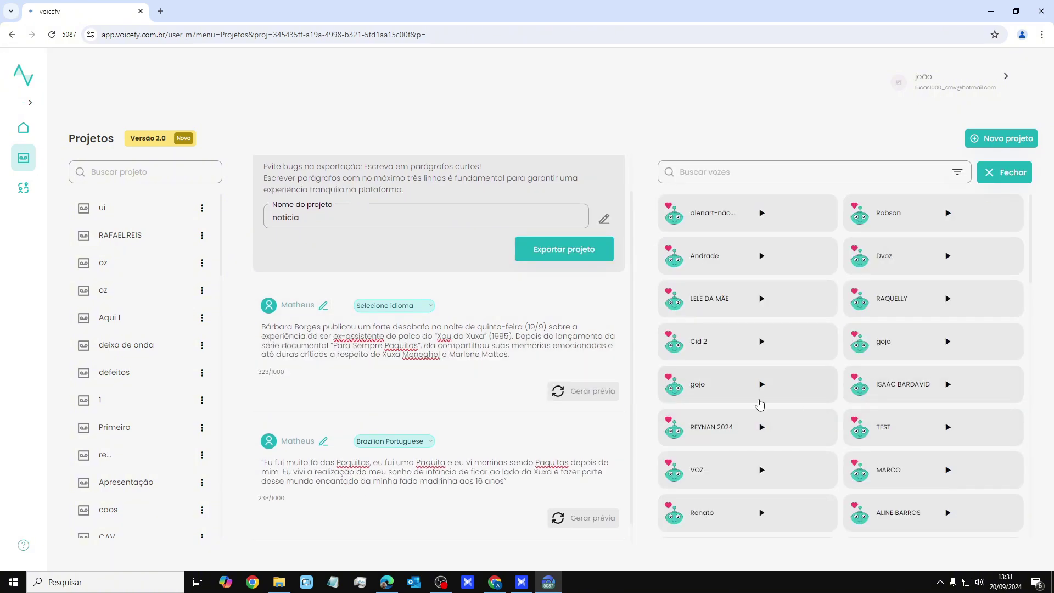
{"action": "left_click", "coordinate": [791, 356]}
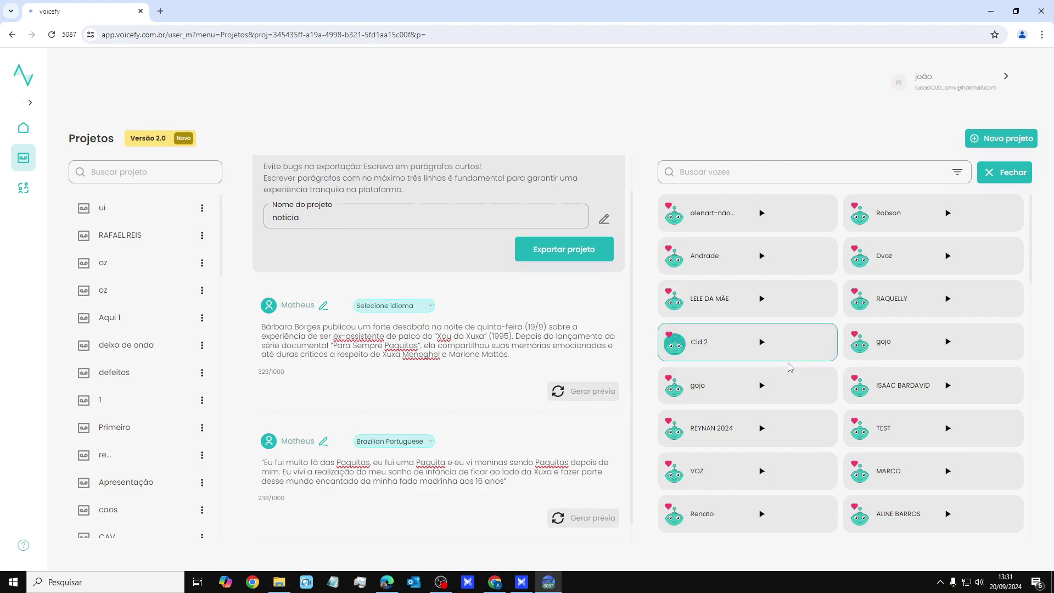
{"action": "left_click", "coordinate": [364, 316]}
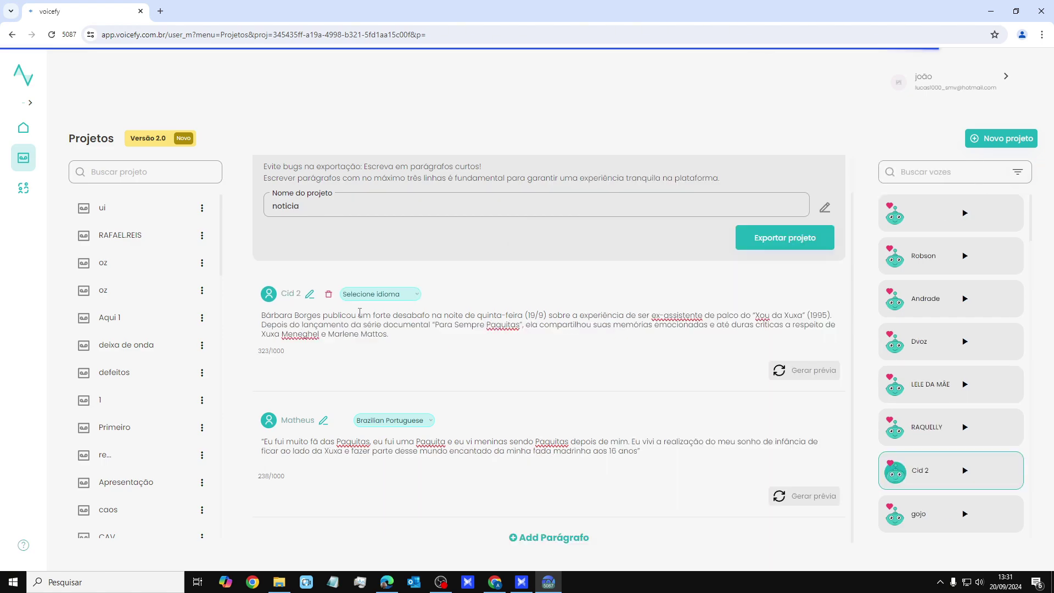
- Listen to the Andrade voice sample and assign that voice to the second paragraph
{"action": "left_click", "coordinate": [324, 421]}
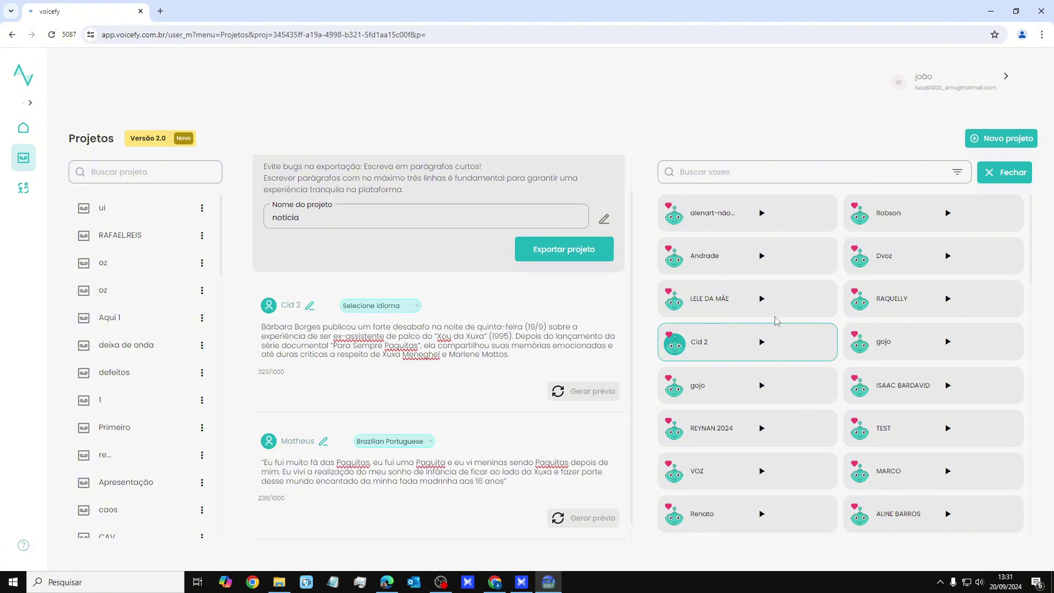
{"action": "left_click", "coordinate": [763, 258]}
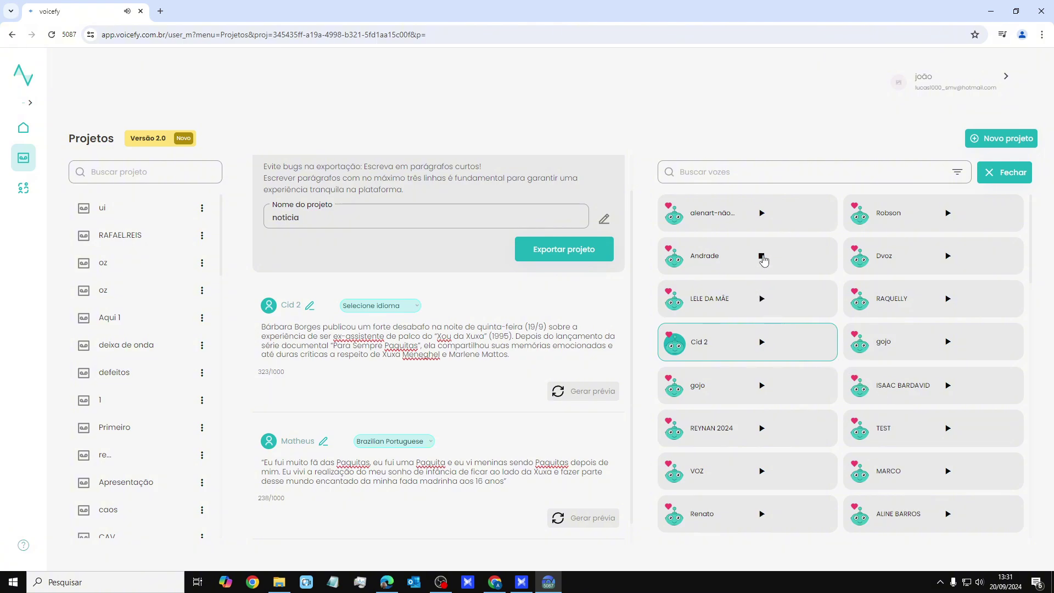
{"action": "left_click", "coordinate": [783, 262]}
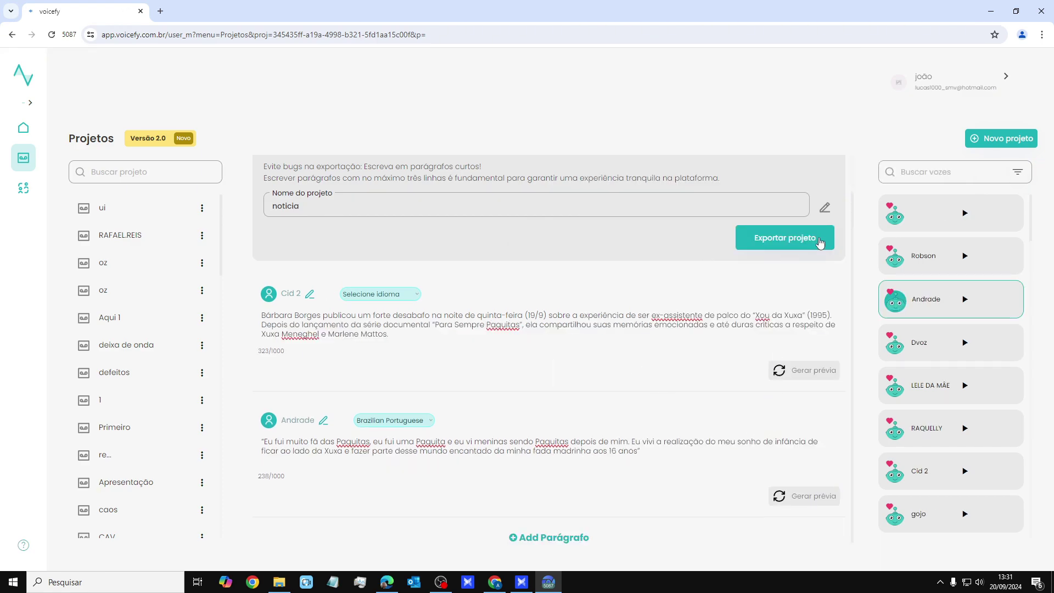
- Export the two-paragraph "noticia" project, letting the missing previews be generated automatically
{"action": "left_click", "coordinate": [808, 247]}
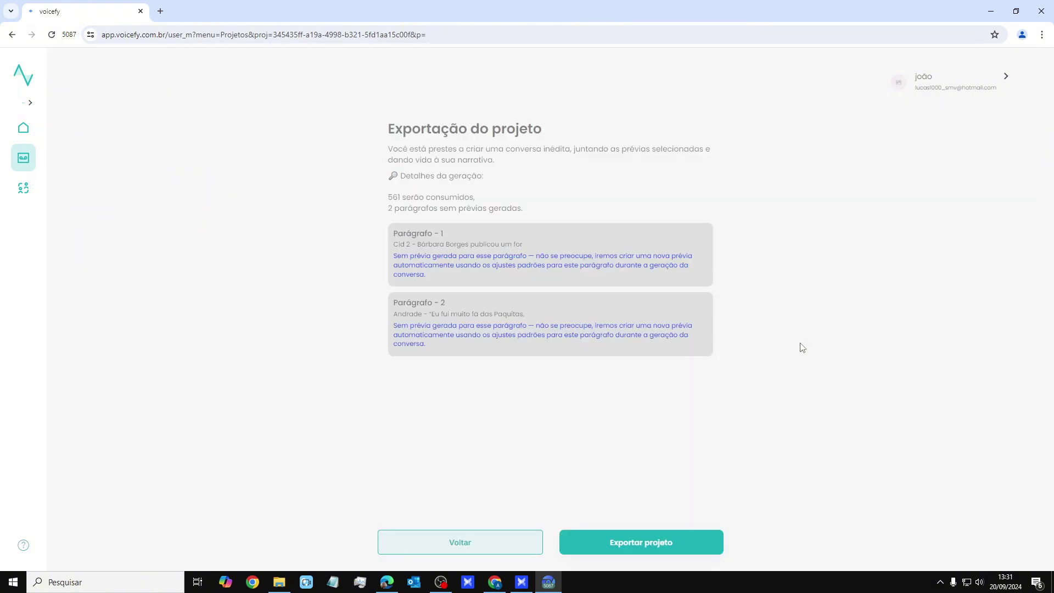
{"action": "left_click", "coordinate": [668, 545]}
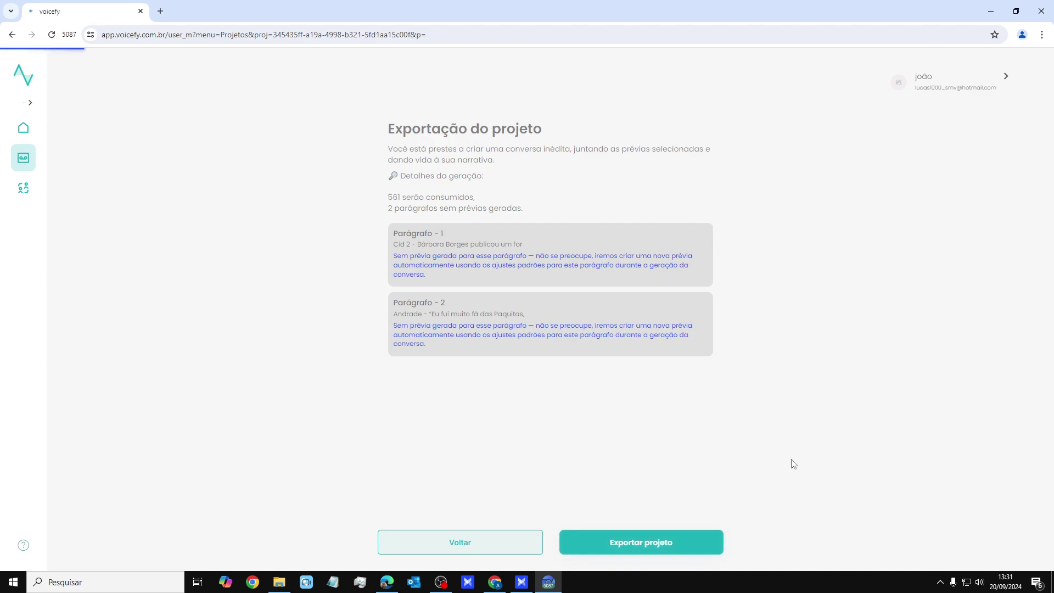